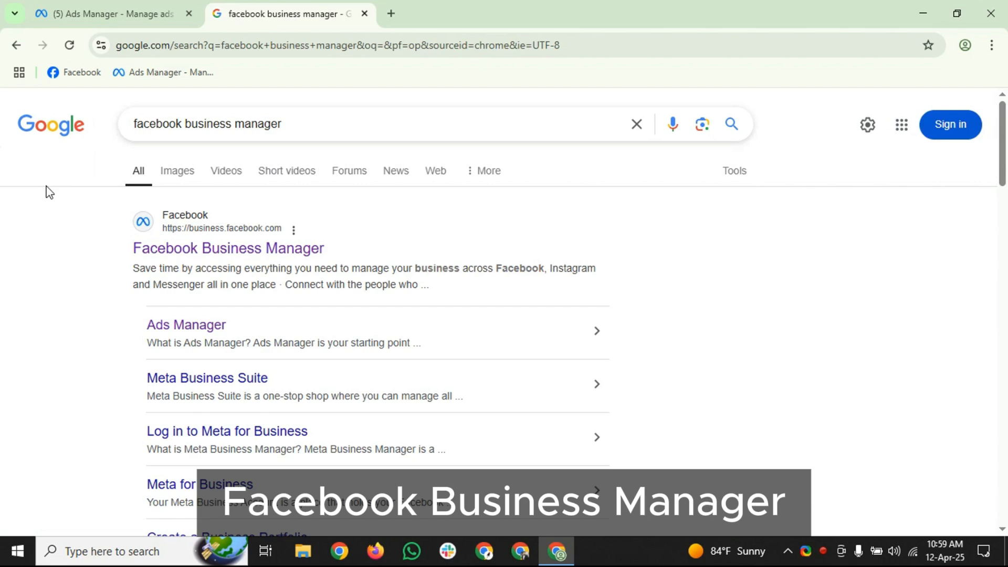
Step: Open Facebook Business Manager from the search results and go to the Ads Manager campaigns page, closing the leftover browser tabs
{"action": "left_click", "coordinate": [253, 250]}
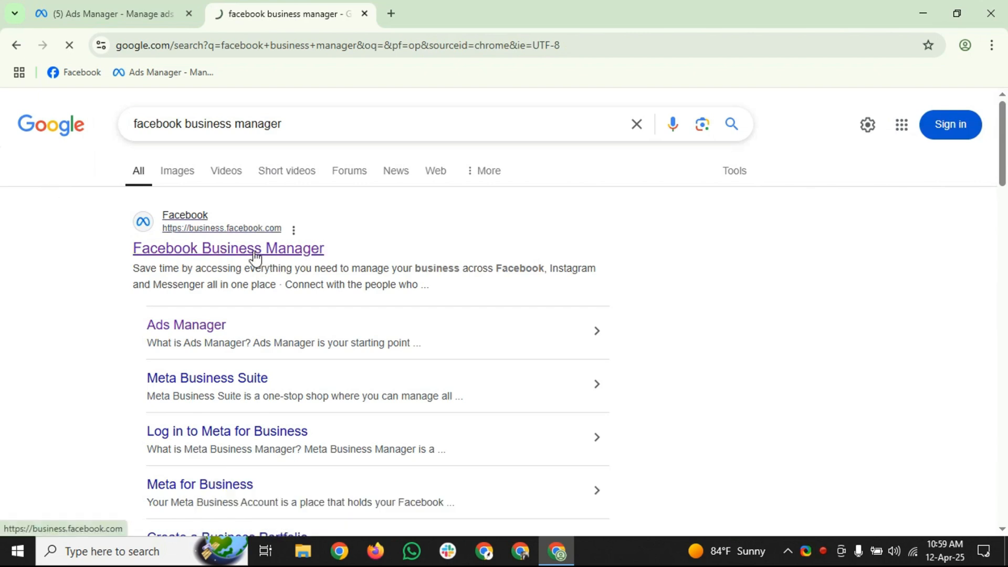
{"action": "left_click", "coordinate": [189, 14]}
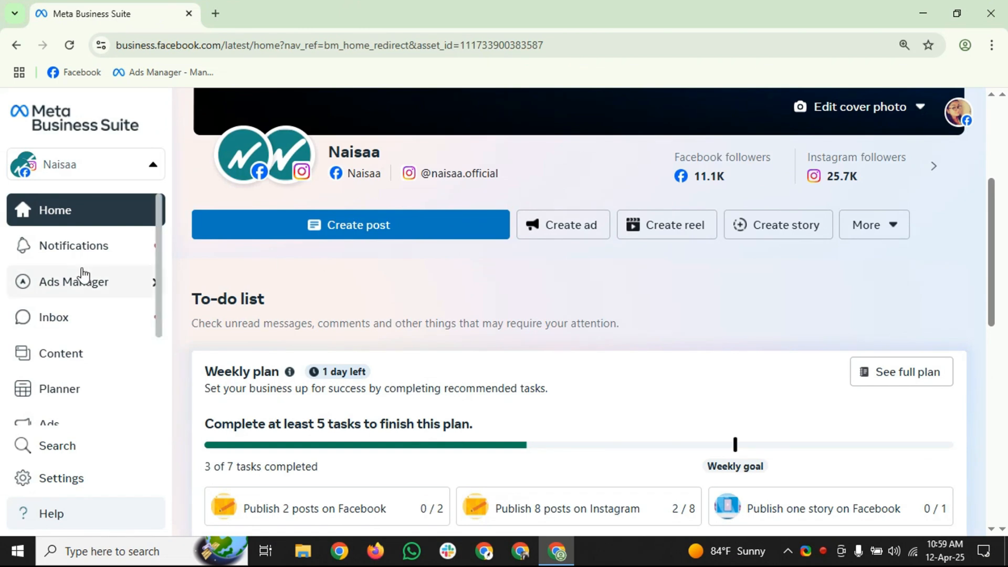
{"action": "mouse_move", "coordinate": [80, 284]}
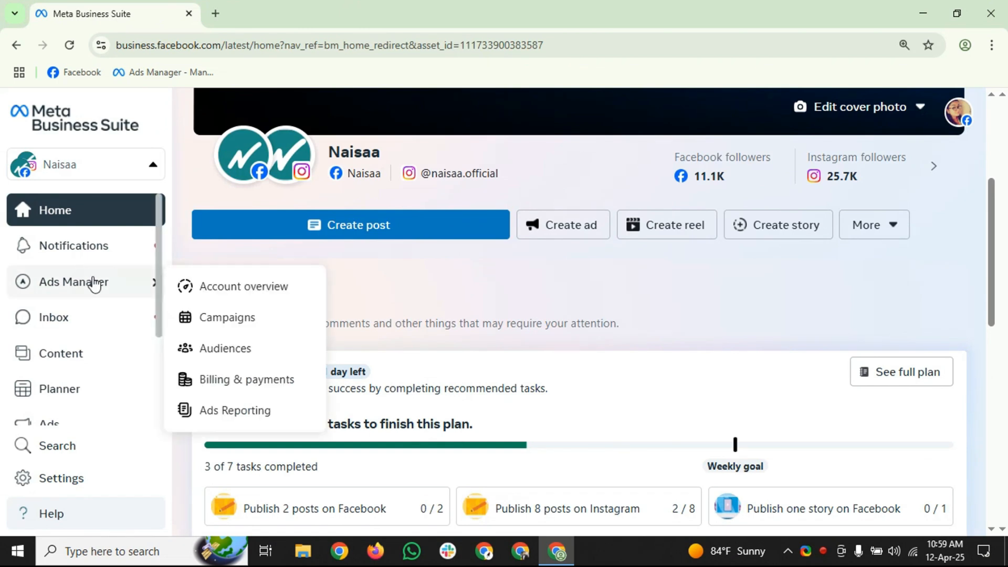
{"action": "left_click", "coordinate": [220, 317]}
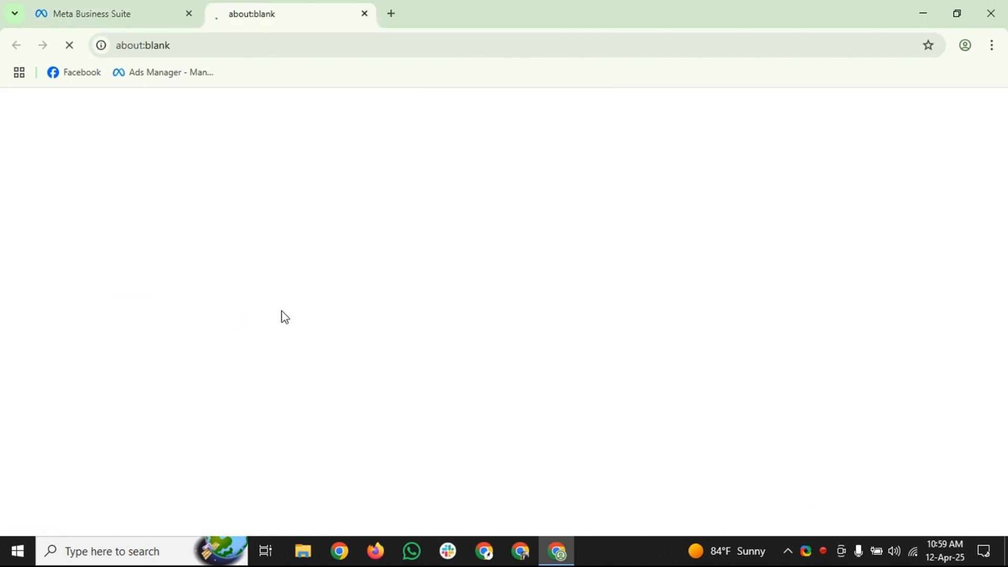
{"action": "left_click", "coordinate": [189, 14]}
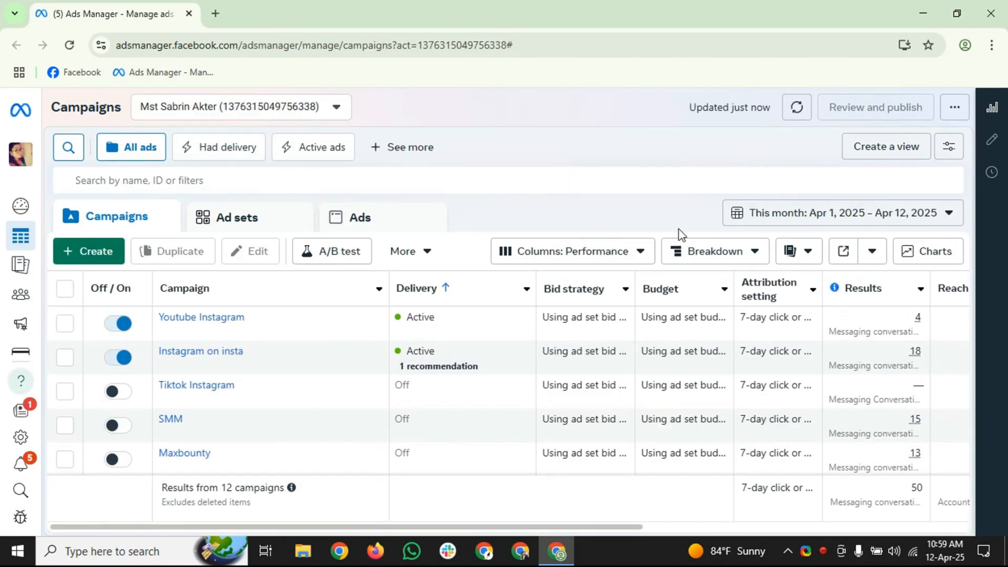
Step: Create a new campaign with the Sales objective, using the Manual sales campaign setup
{"action": "left_click", "coordinate": [107, 253]}
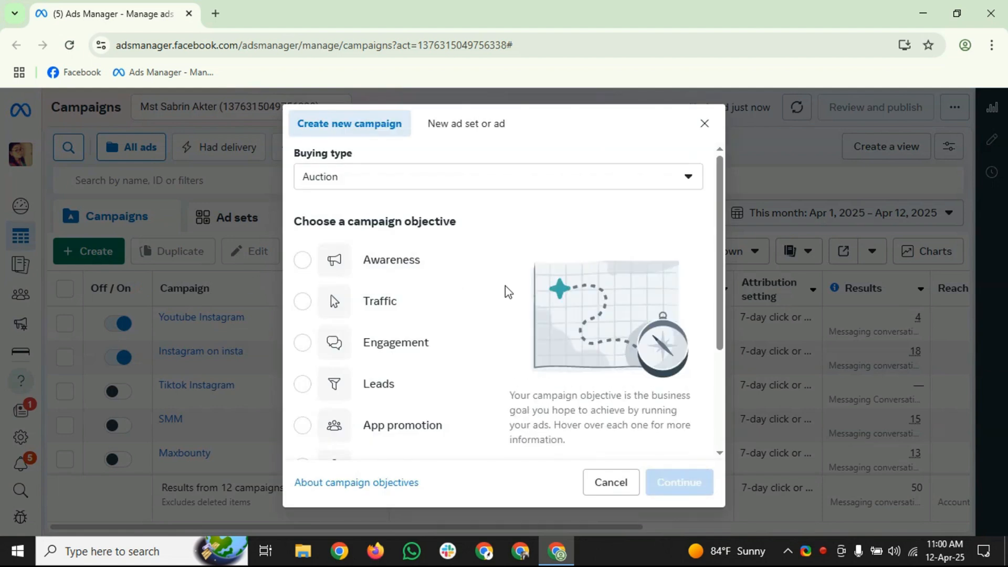
{"action": "scroll", "coordinate": [505, 297], "scroll_direction": "down", "scroll_amount": 2}
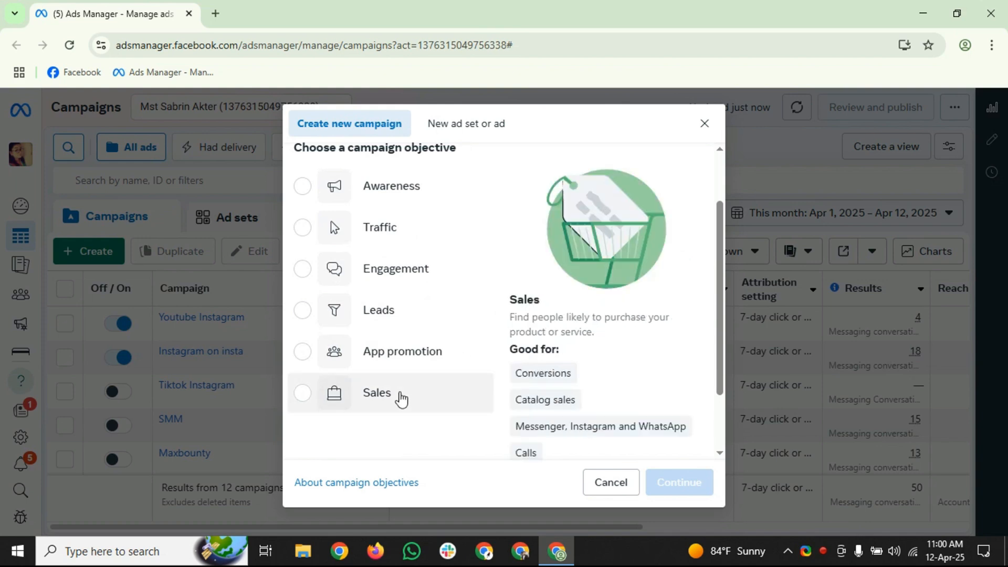
{"action": "left_click", "coordinate": [402, 398]}
{"action": "scroll", "coordinate": [682, 441], "scroll_direction": "down", "scroll_amount": 2}
{"action": "left_click", "coordinate": [659, 485]}
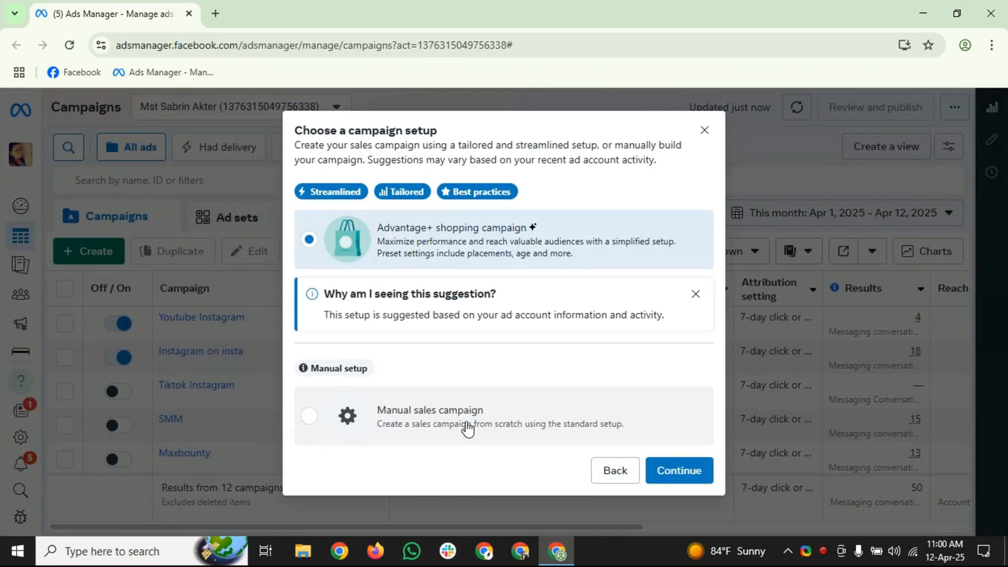
{"action": "left_click", "coordinate": [467, 428]}
{"action": "left_click", "coordinate": [684, 473]}
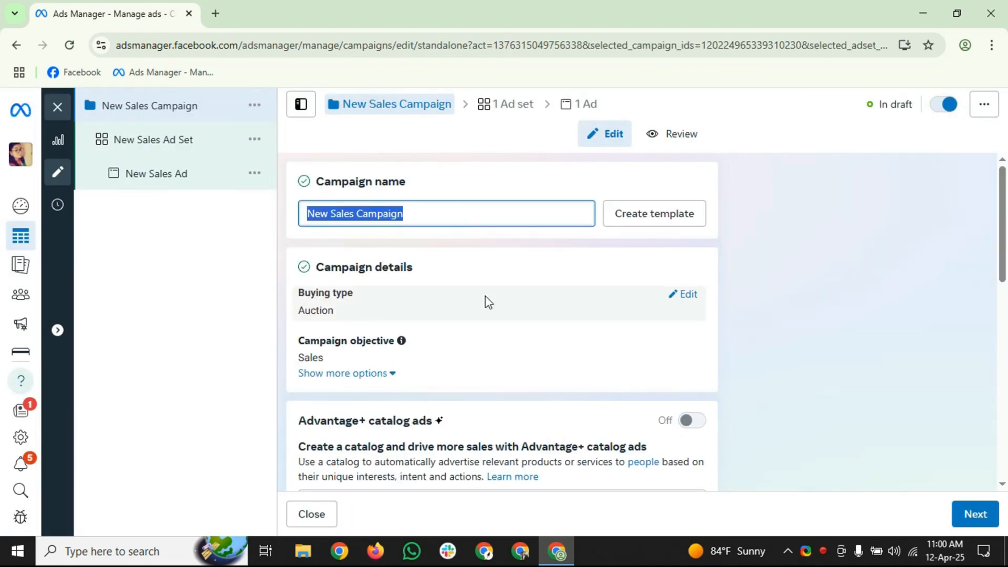
Step: Name the campaign "Graphic design" and continue to the ad set settings
{"action": "type", "text": "Gra"}
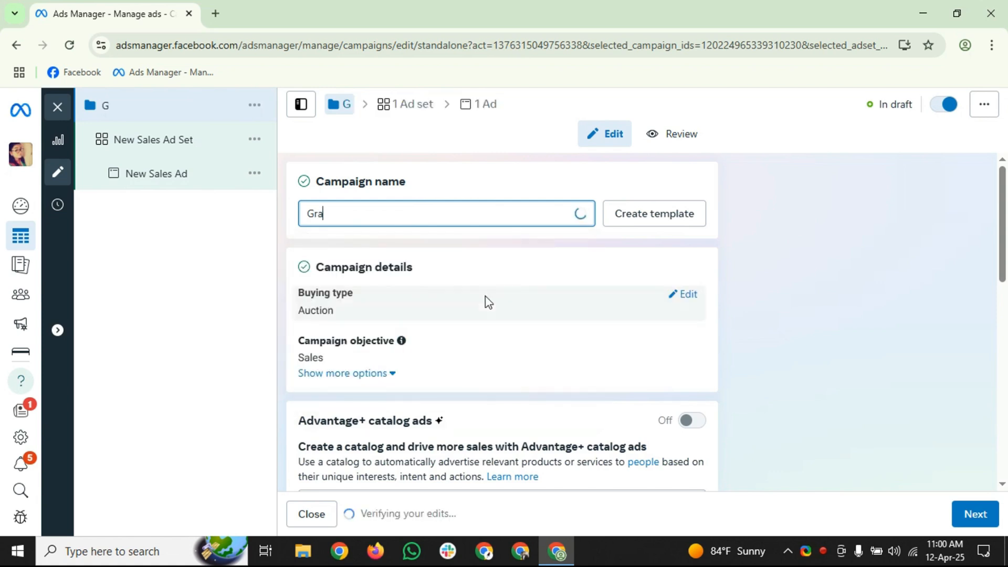
{"action": "type", "text": "phic"}
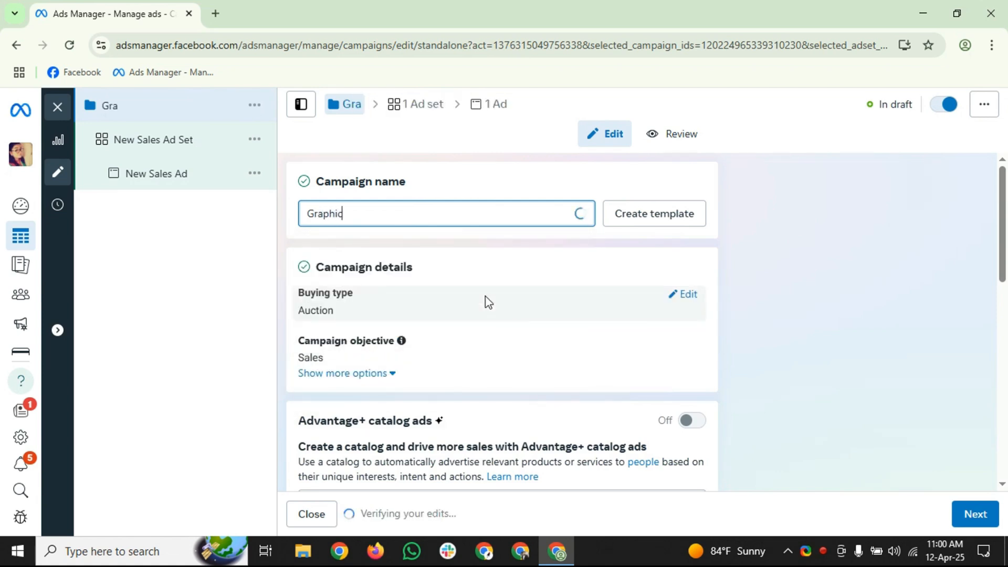
{"action": "type", "text": " design"}
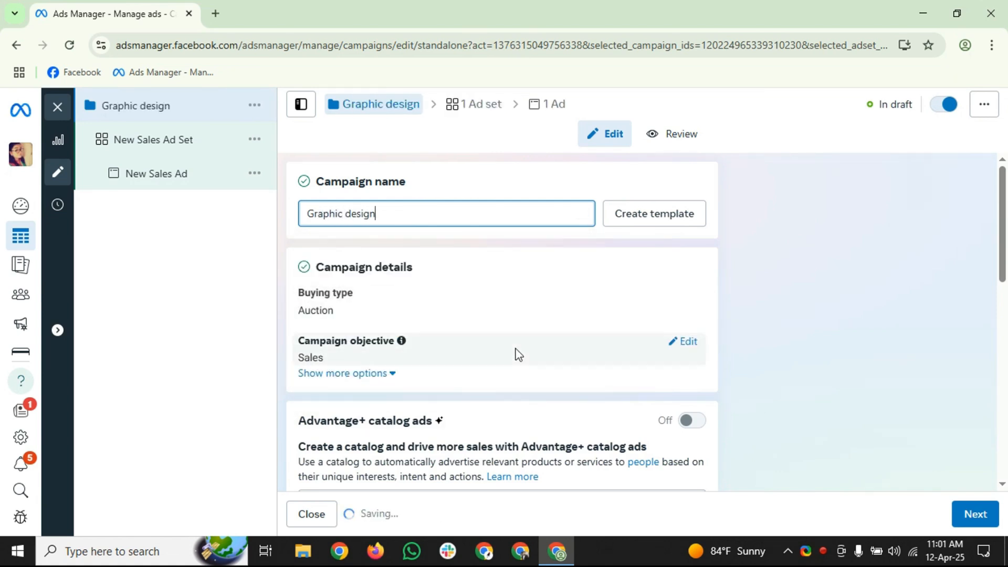
{"action": "scroll", "coordinate": [526, 361], "scroll_direction": "down", "scroll_amount": 10}
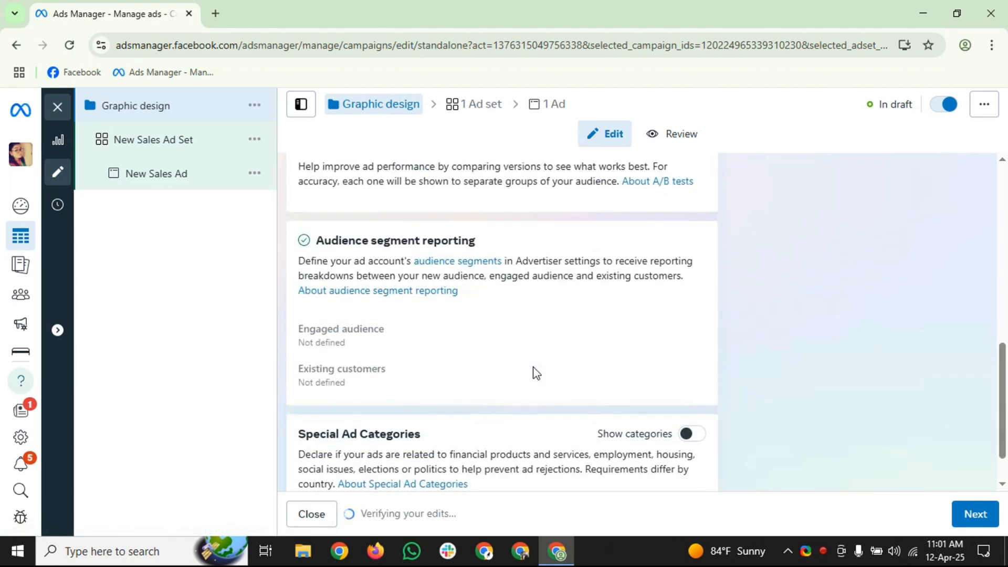
{"action": "left_click", "coordinate": [983, 512]}
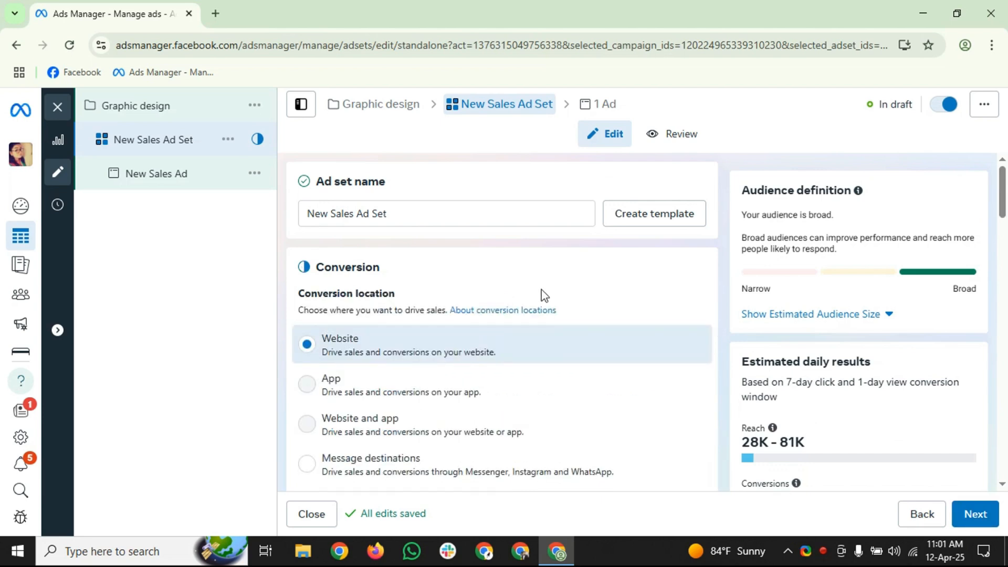
Step: Set the conversion location to Message destinations and deselect Messenger and Instagram, leaving only WhatsApp
{"action": "scroll", "coordinate": [541, 294], "scroll_direction": "down", "scroll_amount": 1}
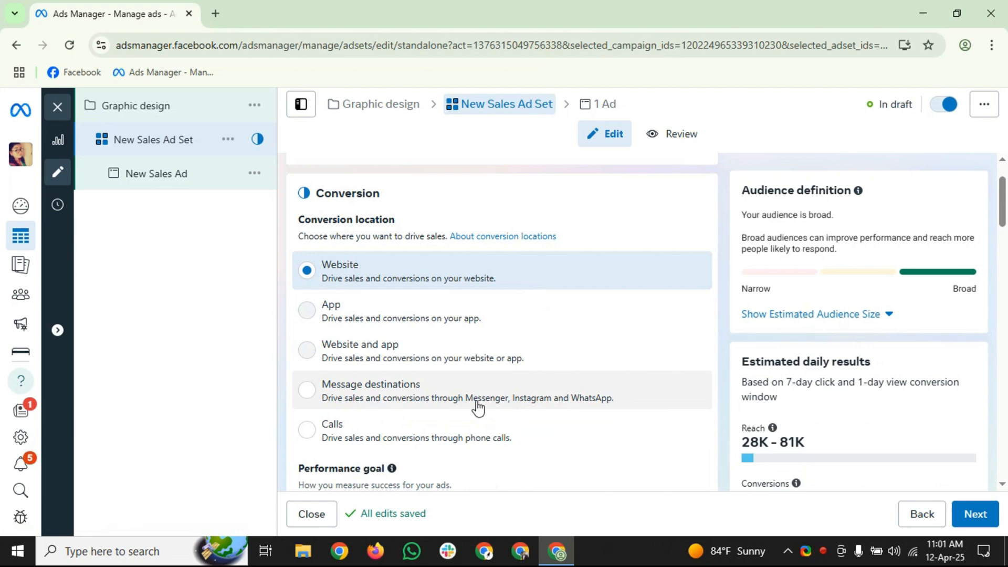
{"action": "left_click", "coordinate": [331, 405]}
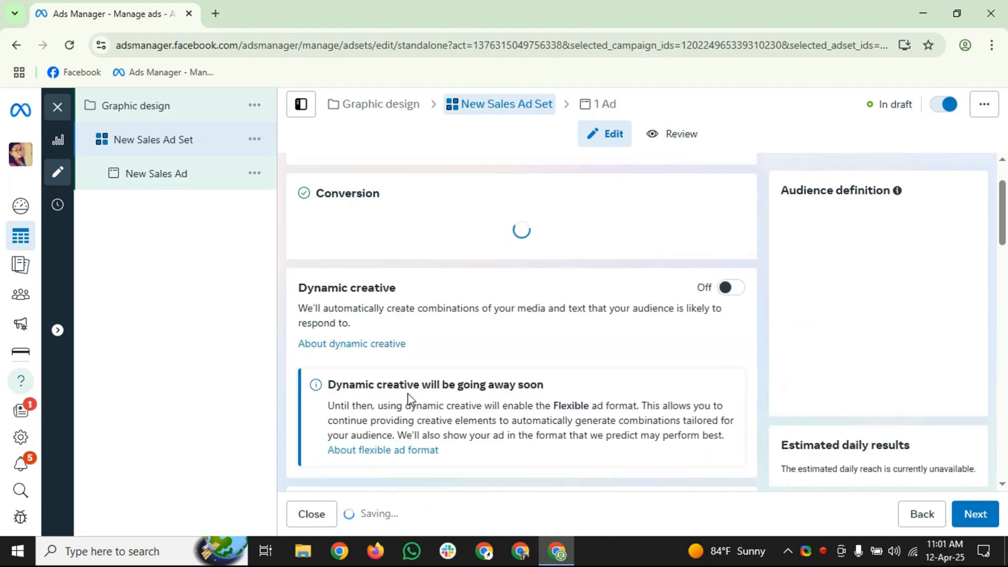
{"action": "scroll", "coordinate": [409, 400], "scroll_direction": "down", "scroll_amount": 3}
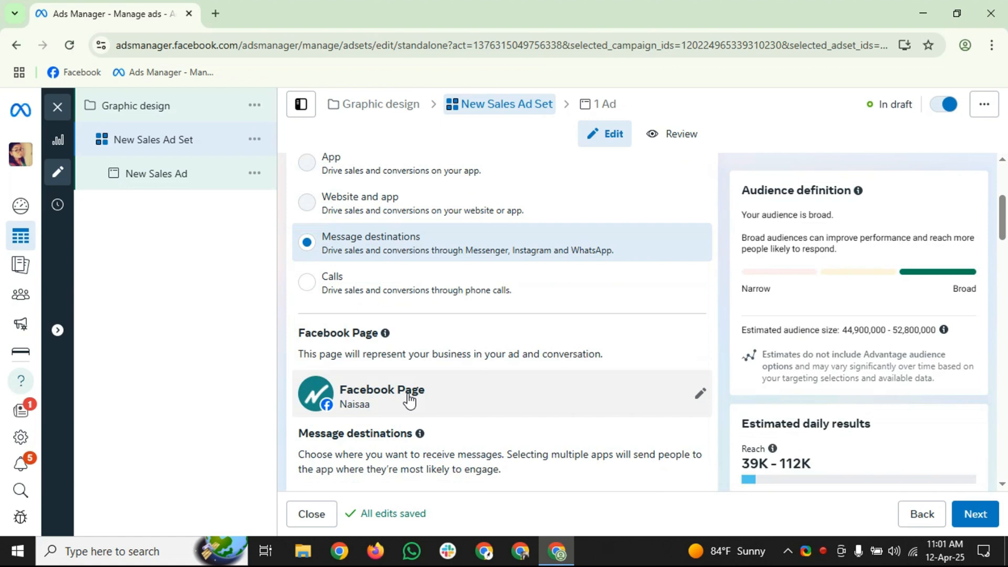
{"action": "scroll", "coordinate": [409, 400], "scroll_direction": "down", "scroll_amount": 3}
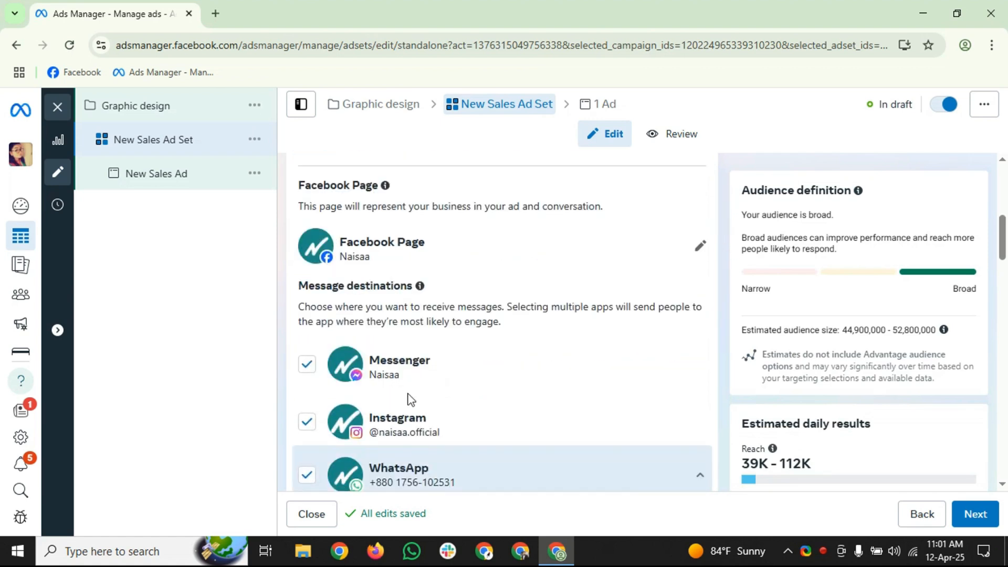
{"action": "scroll", "coordinate": [411, 399], "scroll_direction": "down", "scroll_amount": 2}
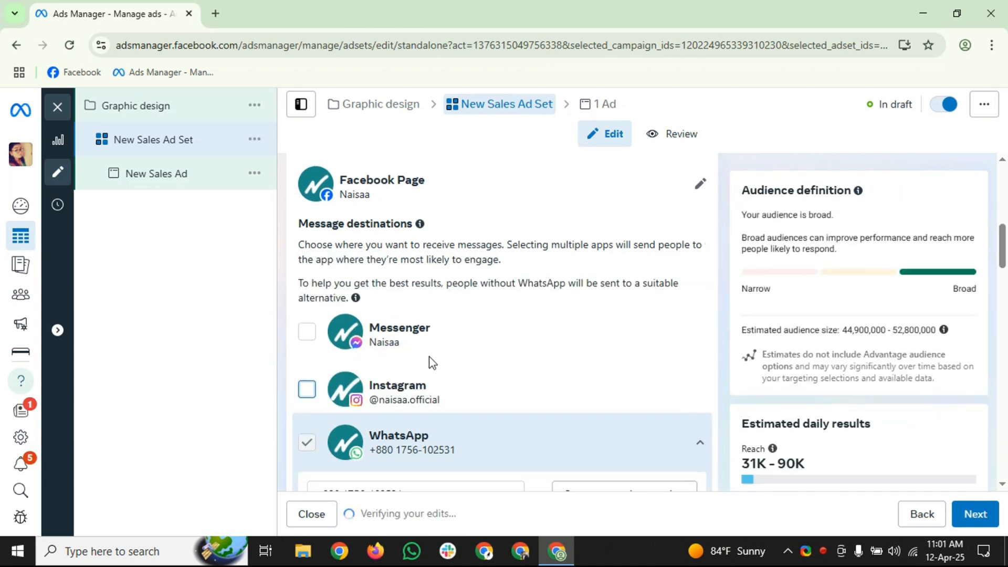
Step: Set the ad set's daily budget to 200 BDT
{"action": "scroll", "coordinate": [432, 363], "scroll_direction": "down", "scroll_amount": 5}
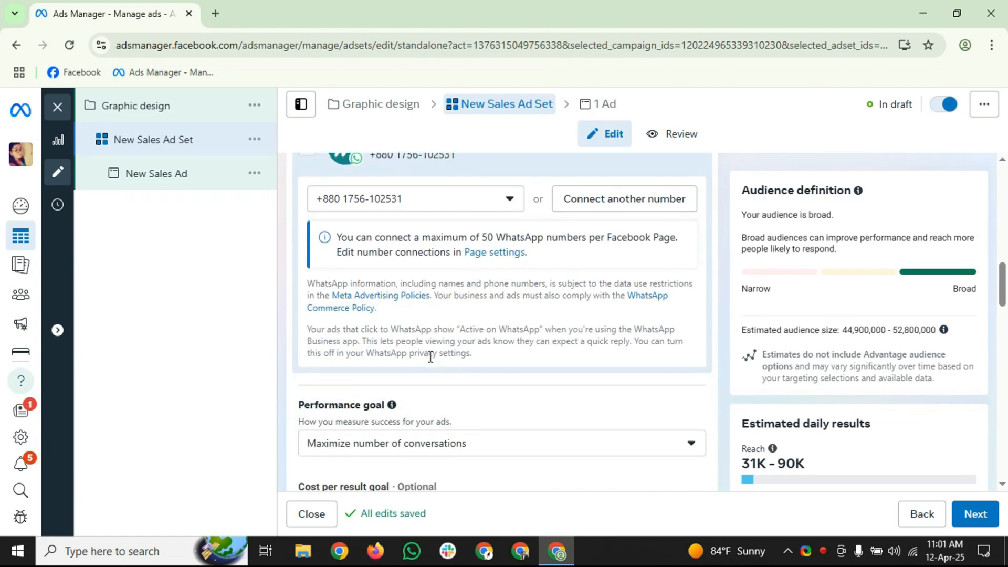
{"action": "scroll", "coordinate": [430, 356], "scroll_direction": "down", "scroll_amount": 5}
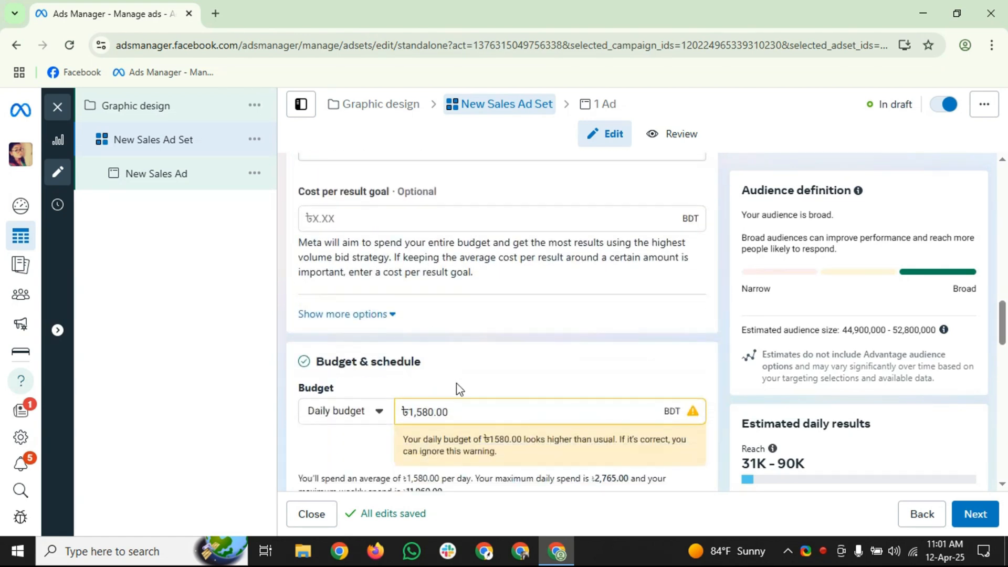
{"action": "left_click_drag", "start_coordinate": [462, 408], "coordinate": [340, 404]}
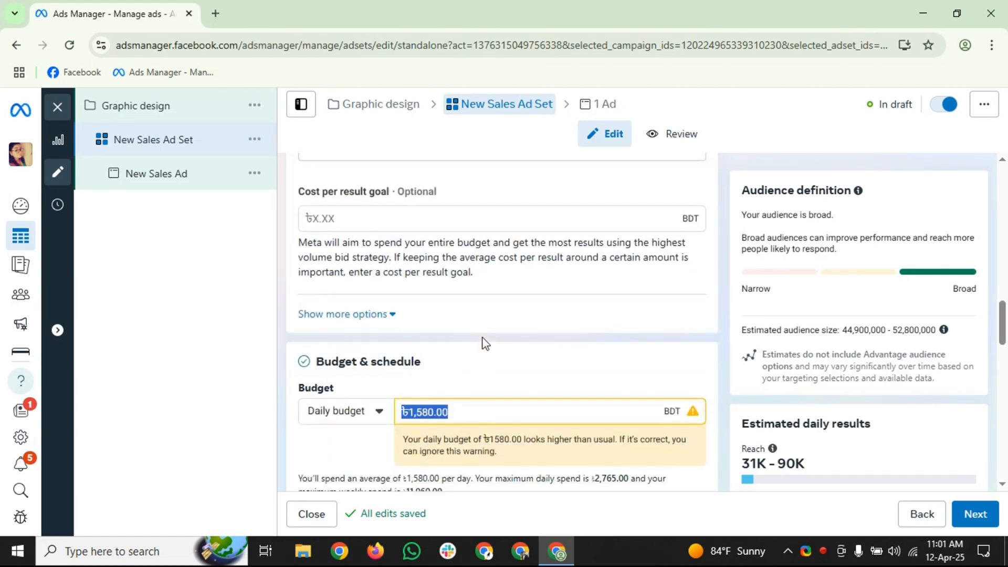
{"action": "type", "text": "2"}
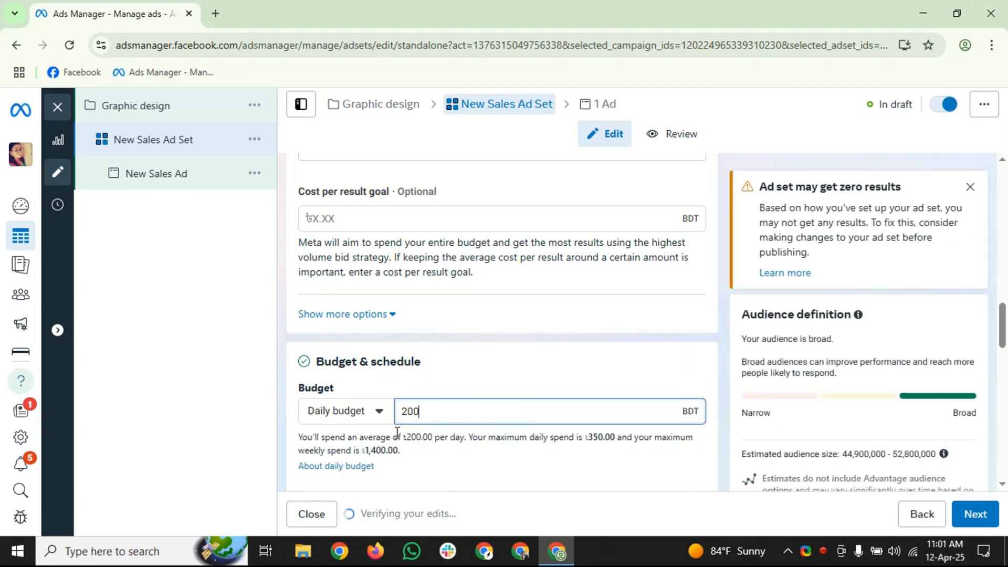
Step: Add United States to the ad set's included locations and remove Bangladesh
{"action": "scroll", "coordinate": [397, 431], "scroll_direction": "down", "scroll_amount": 5}
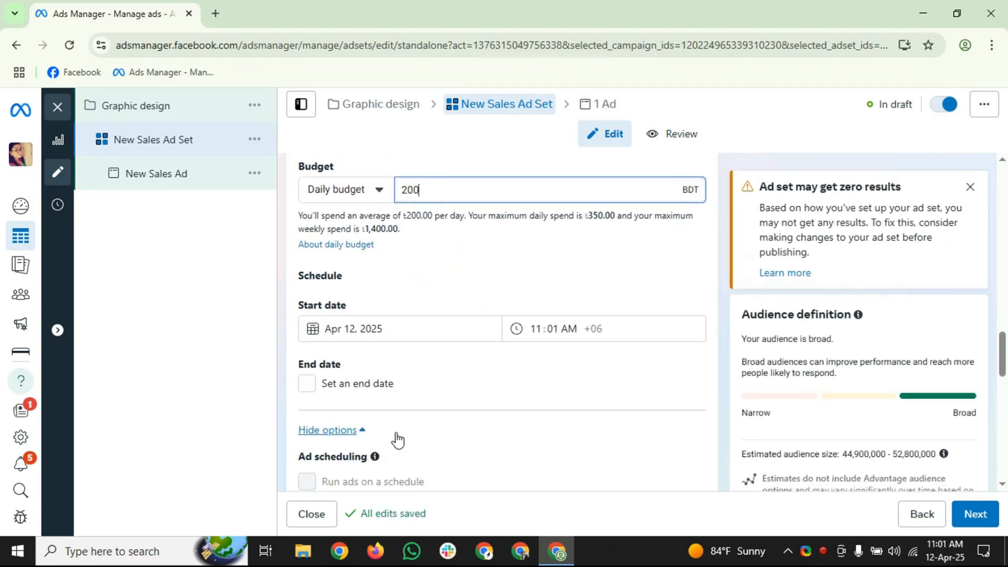
{"action": "scroll", "coordinate": [397, 440], "scroll_direction": "down", "scroll_amount": 5}
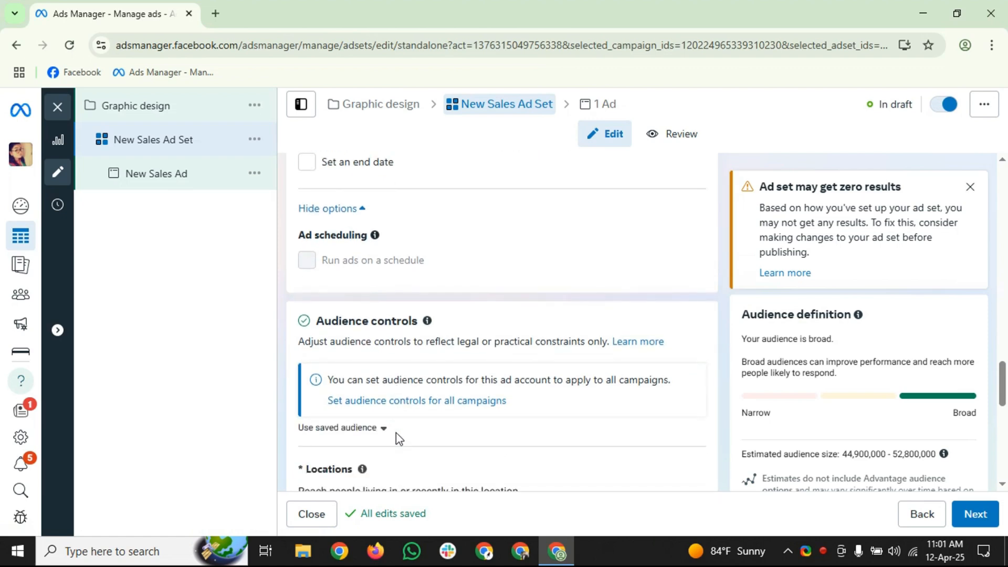
{"action": "scroll", "coordinate": [396, 438], "scroll_direction": "down", "scroll_amount": 3}
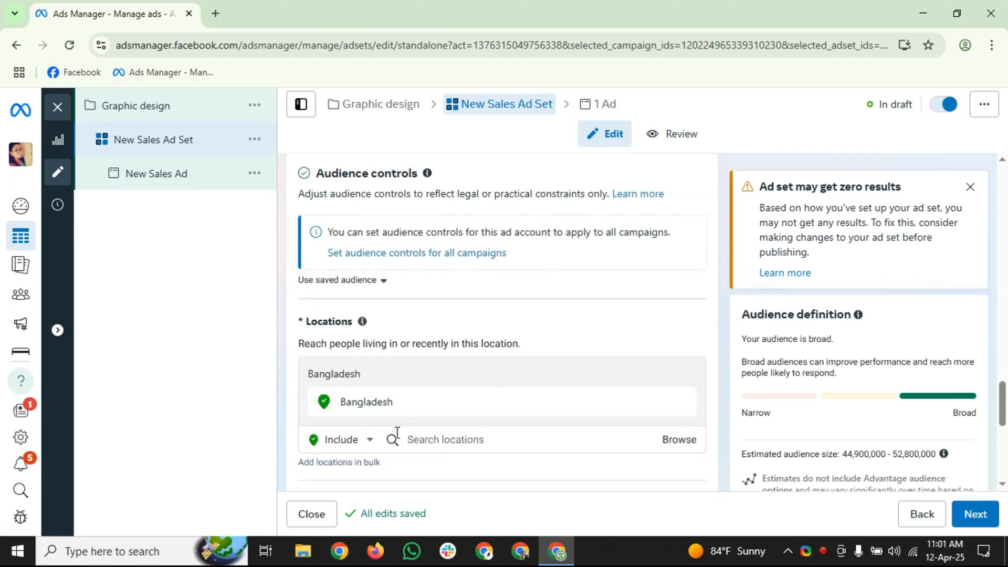
{"action": "scroll", "coordinate": [488, 406], "scroll_direction": "down", "scroll_amount": 3}
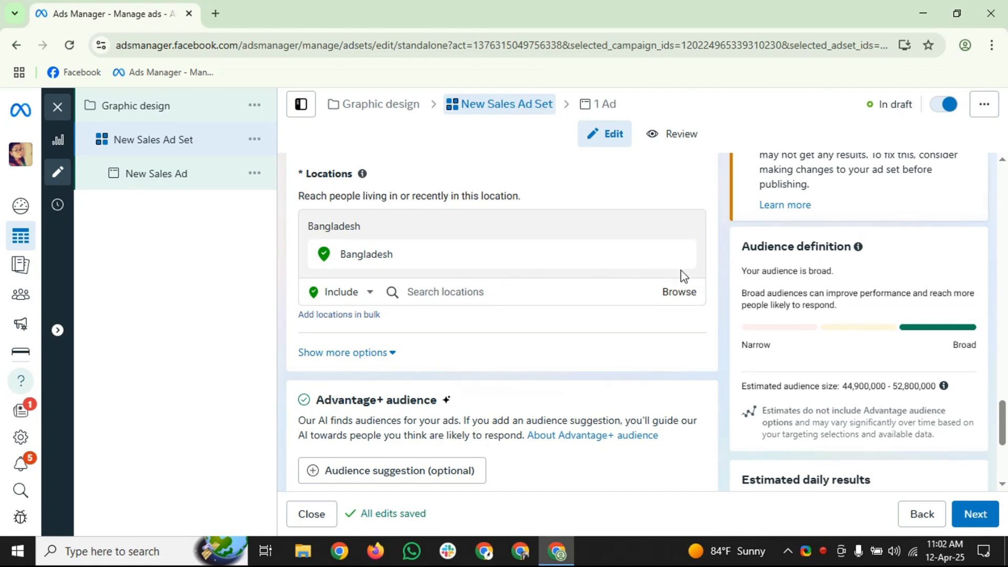
{"action": "left_click", "coordinate": [542, 290]}
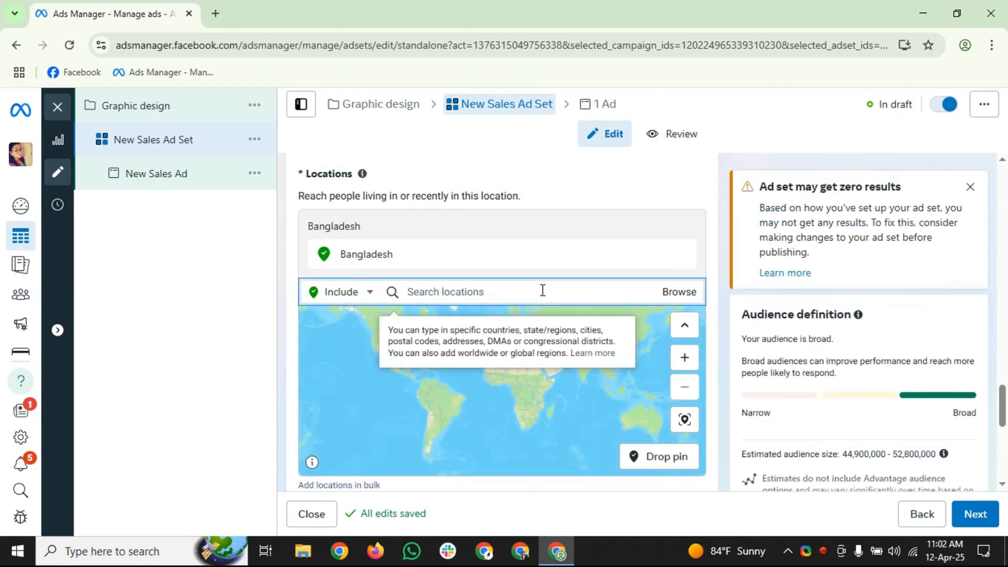
{"action": "type", "text": "united "}
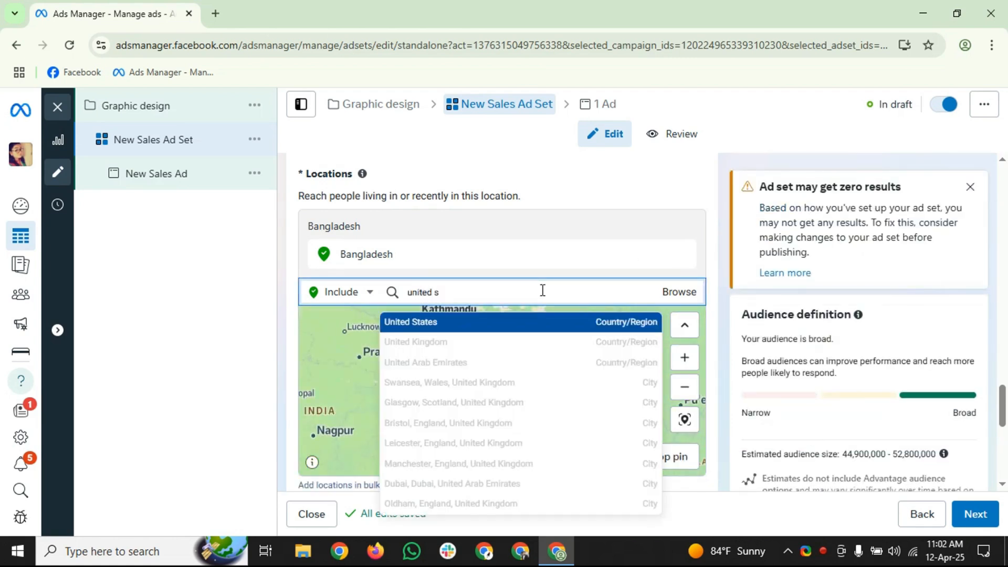
{"action": "type", "text": "sta"}
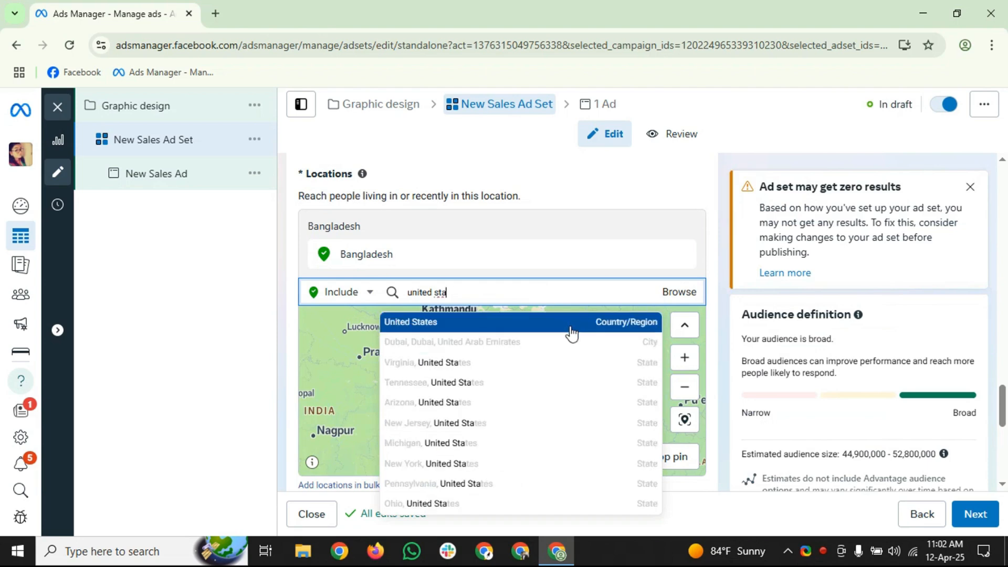
{"action": "left_click", "coordinate": [569, 323]}
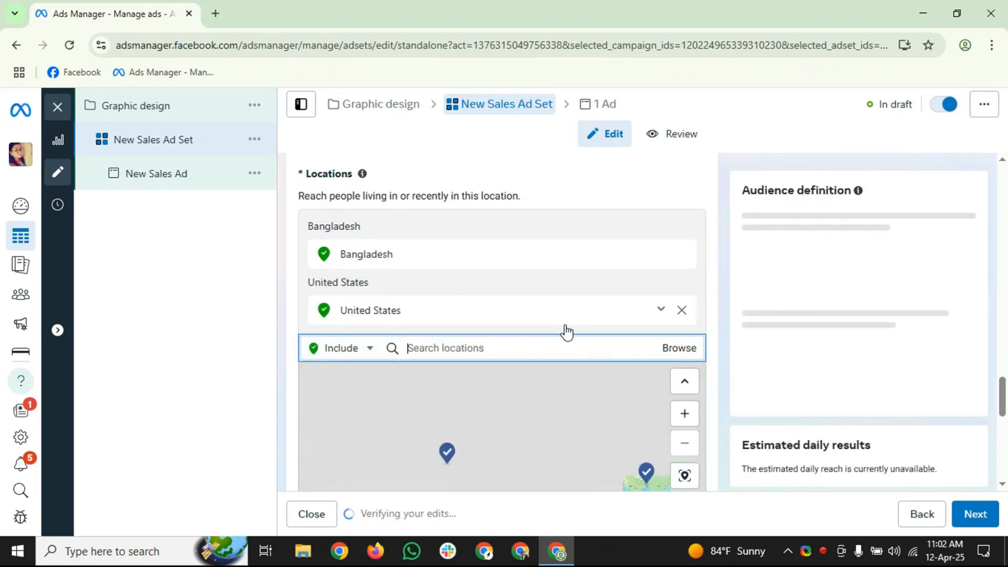
{"action": "left_click", "coordinate": [682, 254]}
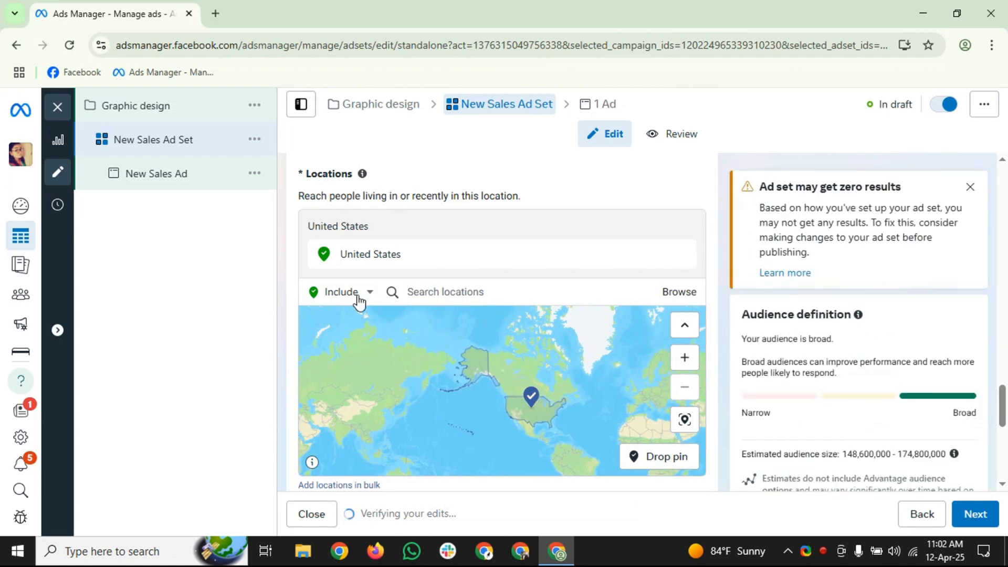
Step: Exclude the state of New York, United States, from the ad set's targeted locations
{"action": "left_click", "coordinate": [358, 300]}
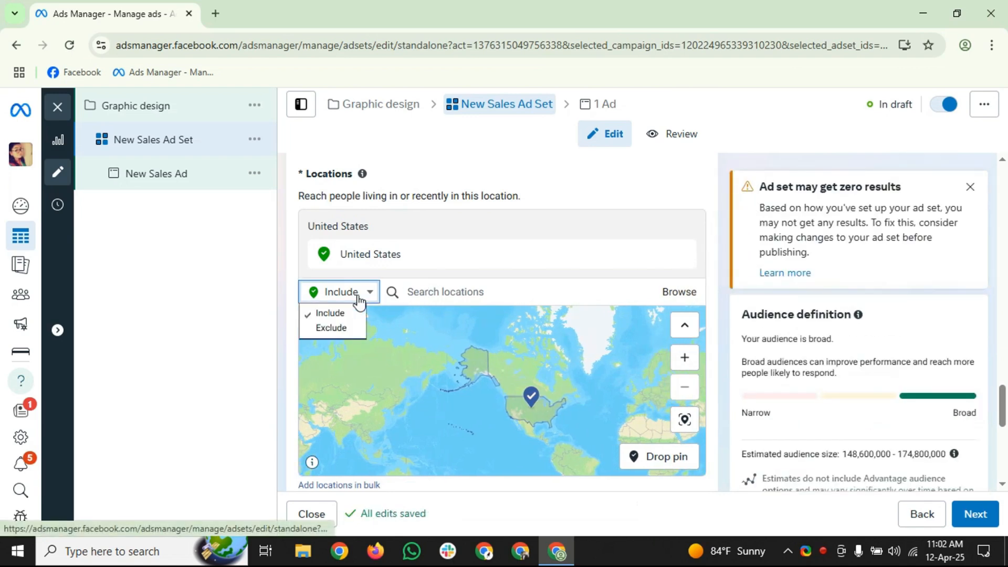
{"action": "left_click", "coordinate": [336, 329]}
{"action": "left_click", "coordinate": [452, 294]}
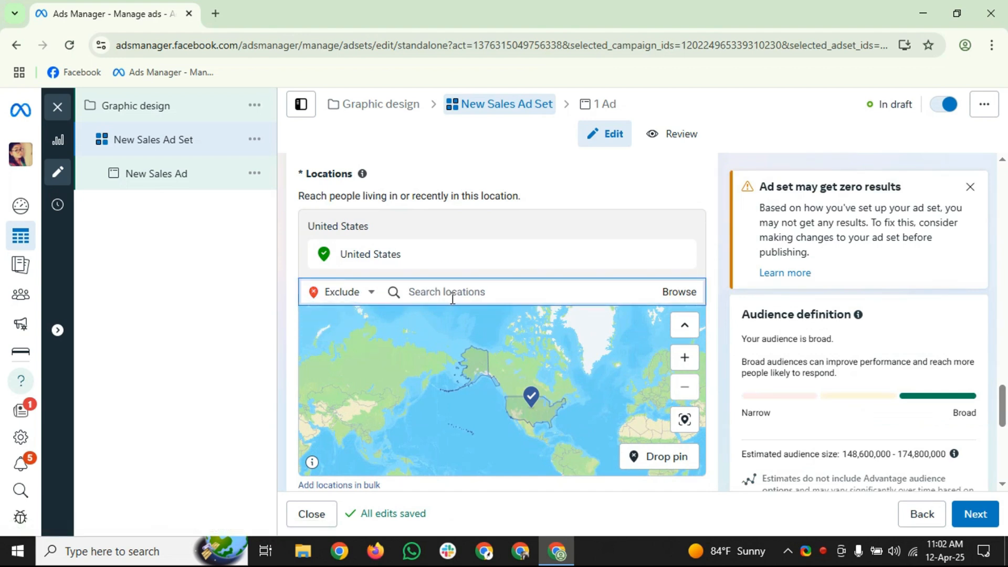
{"action": "type", "text": "new y"}
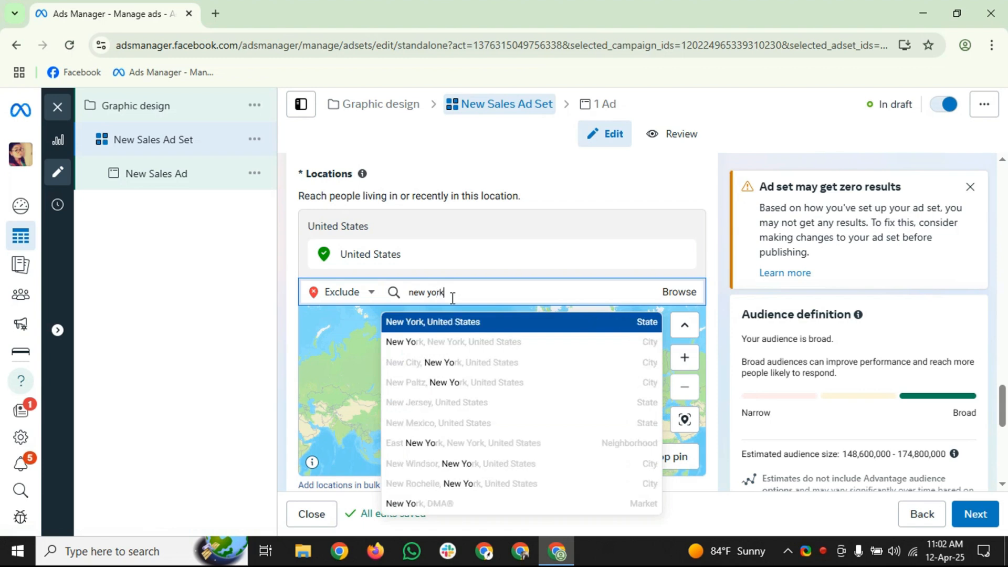
{"action": "type", "text": "ork"}
{"action": "left_click", "coordinate": [440, 323]}
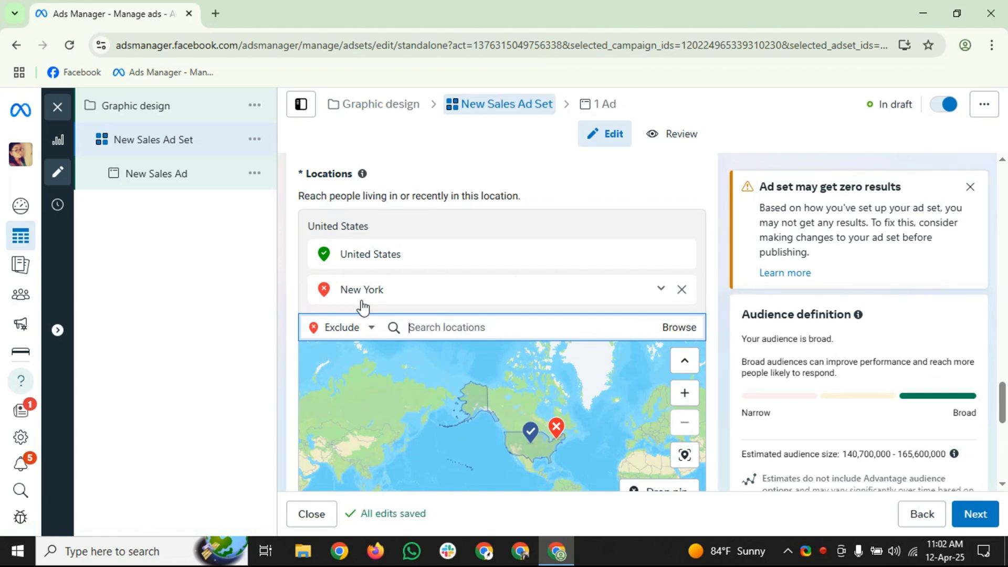
Step: Add United Kingdom to the ad set's included locations
{"action": "left_click", "coordinate": [355, 328]}
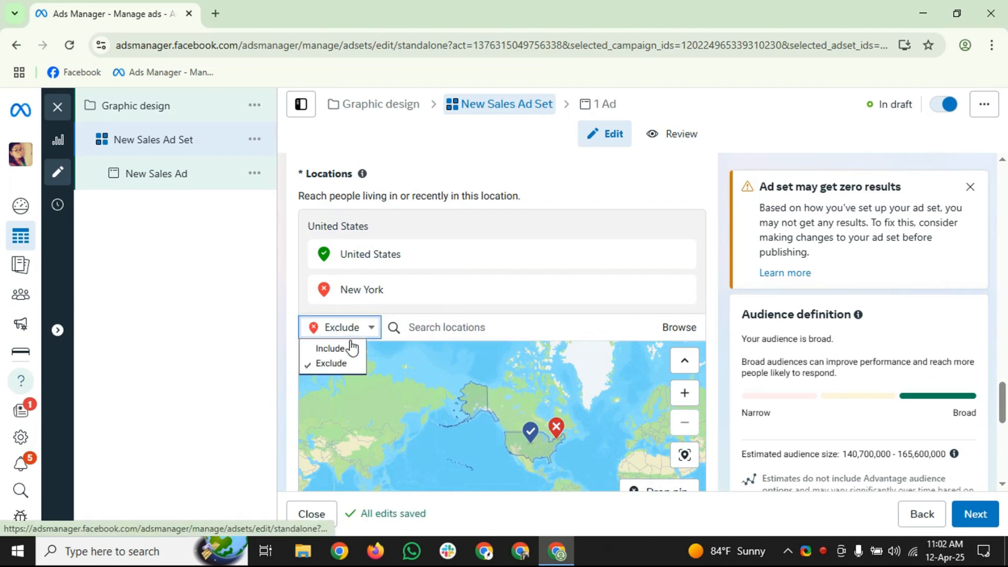
{"action": "left_click", "coordinate": [348, 348]}
{"action": "type", "text": "united ki"}
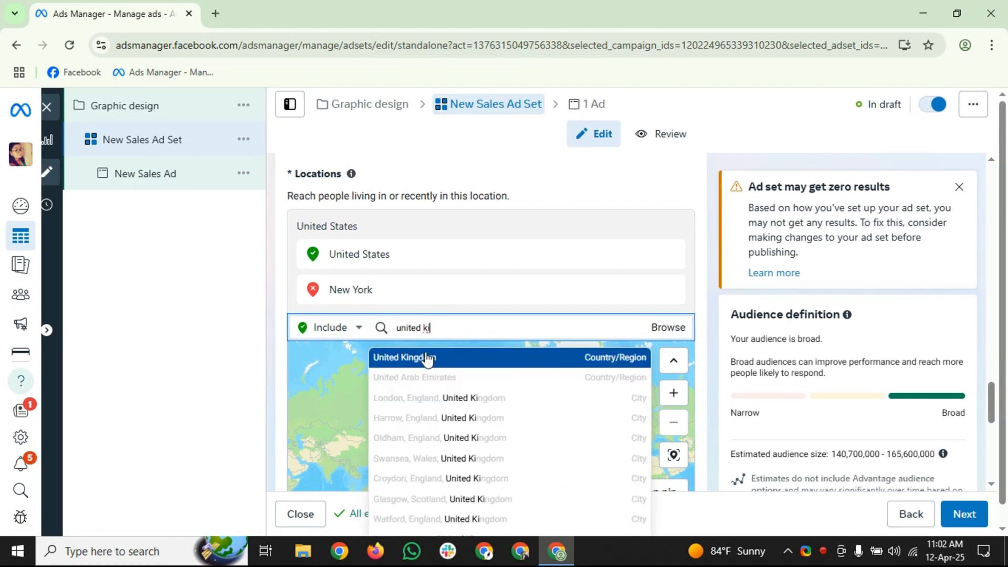
{"action": "left_click", "coordinate": [426, 358]}
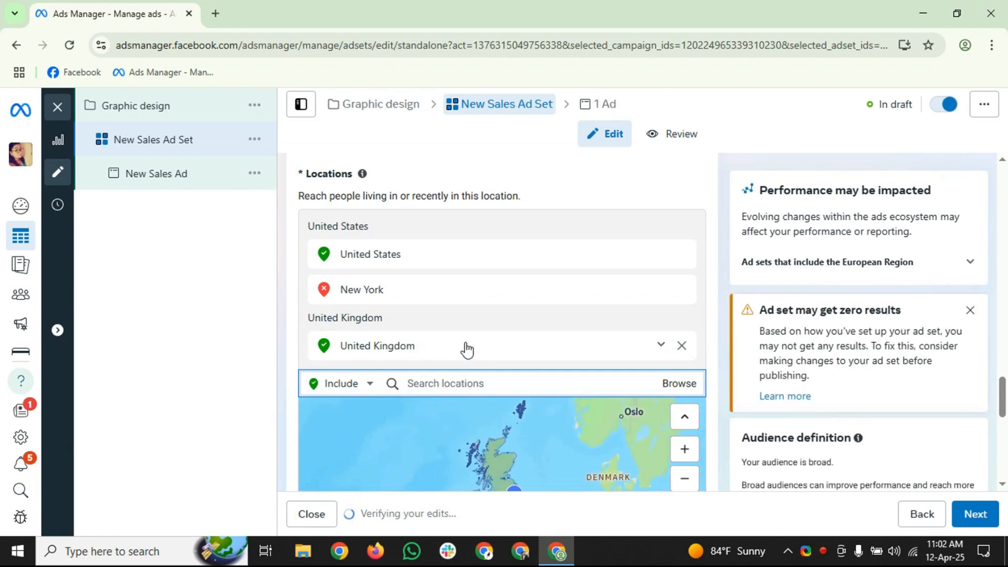
Step: Switch the ad set from Advantage+ audience to the original audience options
{"action": "scroll", "coordinate": [481, 322], "scroll_direction": "down", "scroll_amount": 7}
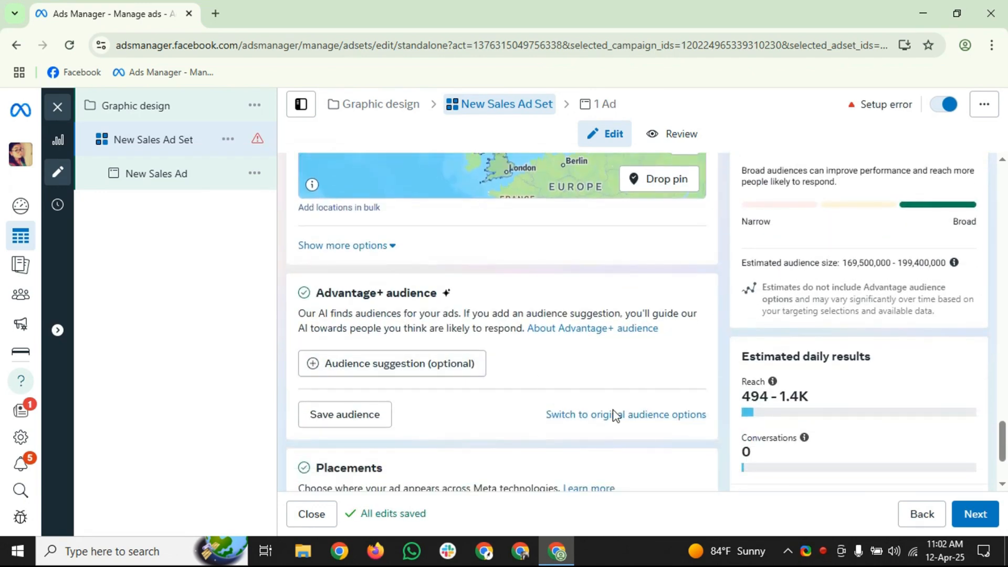
{"action": "left_click", "coordinate": [620, 416]}
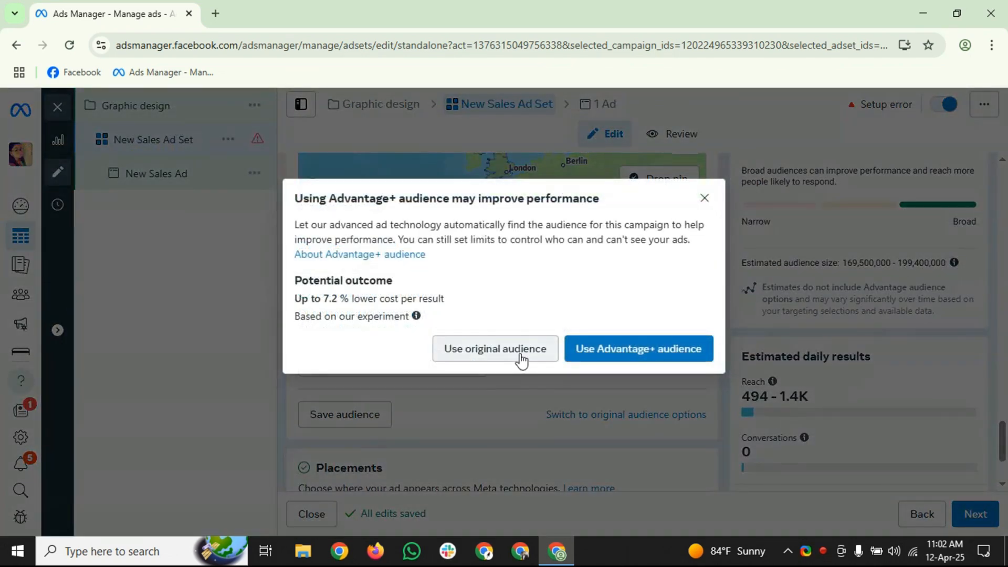
{"action": "left_click", "coordinate": [507, 359]}
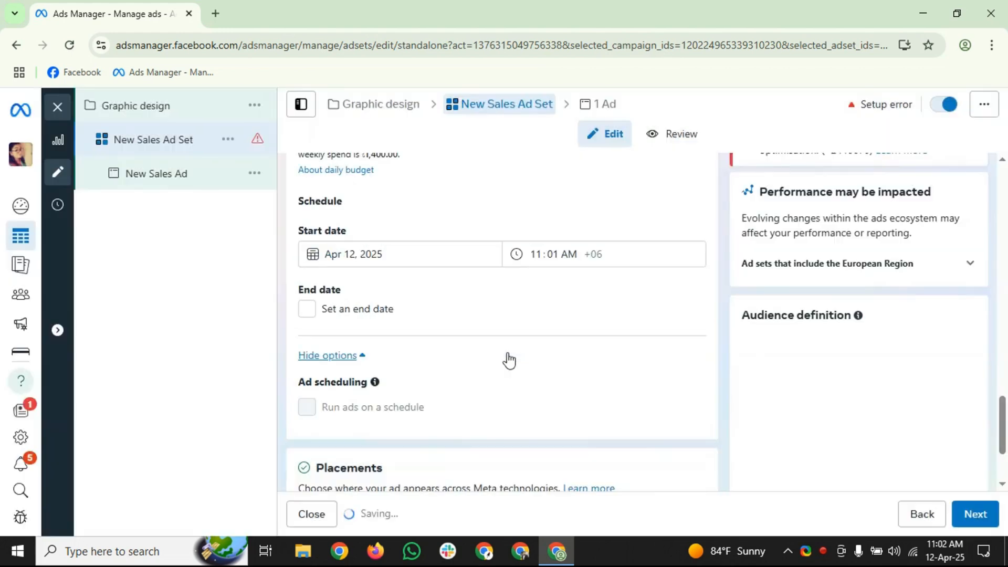
Step: Set the audience's maximum age to 50, keeping the minimum at 18, and limit the gender to Men
{"action": "scroll", "coordinate": [509, 360], "scroll_direction": "down", "scroll_amount": 6}
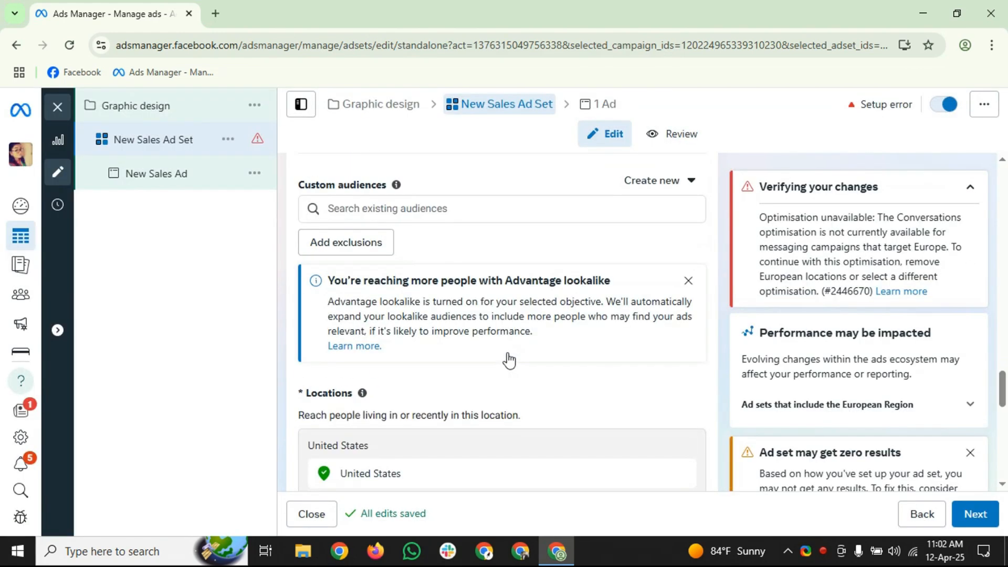
{"action": "scroll", "coordinate": [509, 360], "scroll_direction": "down", "scroll_amount": 3}
{"action": "scroll", "coordinate": [509, 360], "scroll_direction": "down", "scroll_amount": 4}
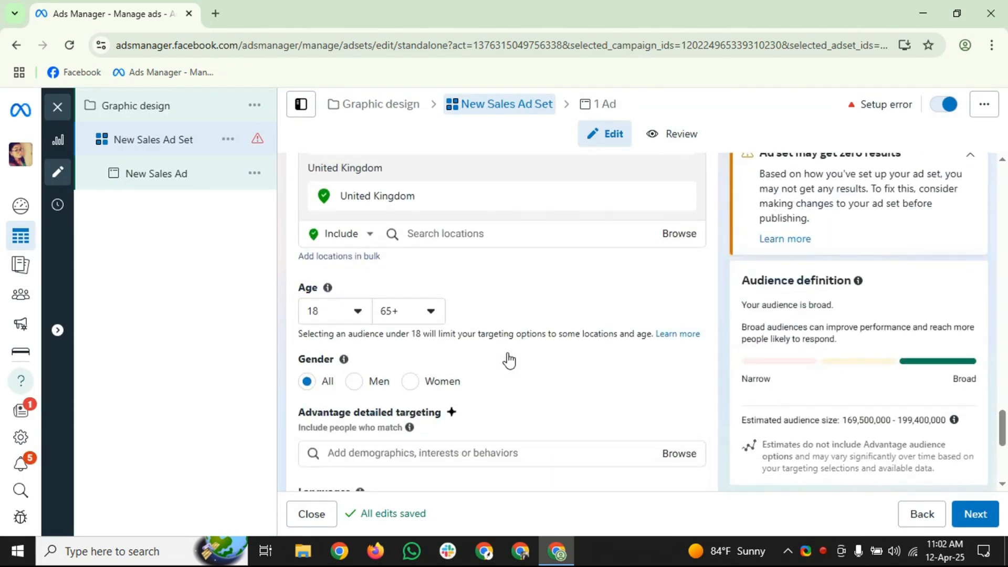
{"action": "left_click", "coordinate": [344, 314]}
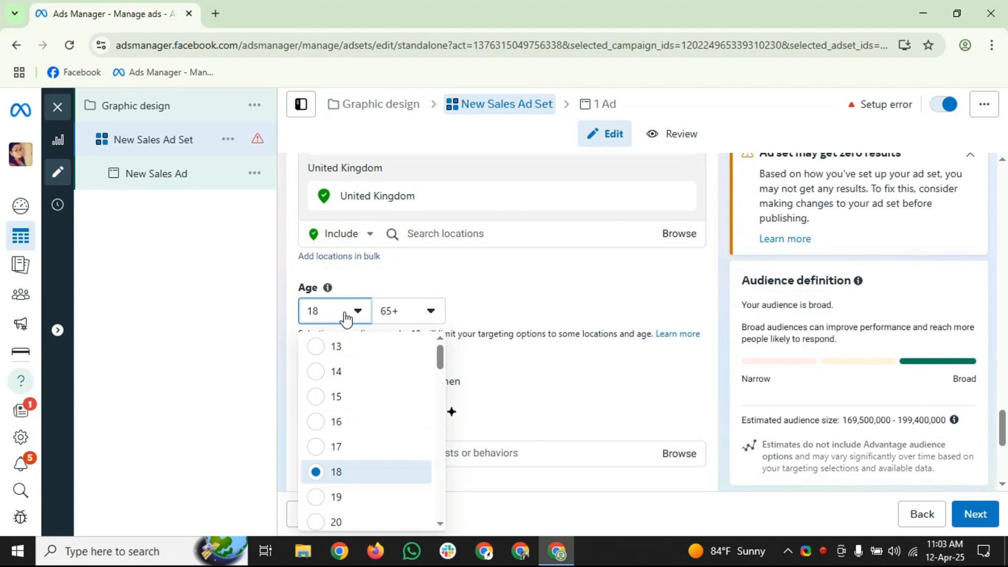
{"action": "left_click", "coordinate": [395, 310]}
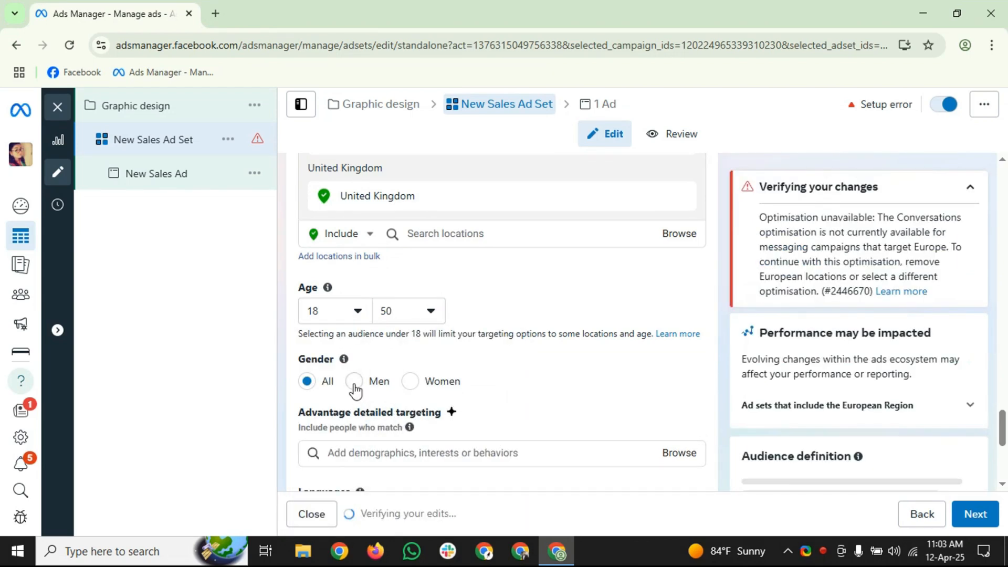
{"action": "left_click", "coordinate": [354, 383]}
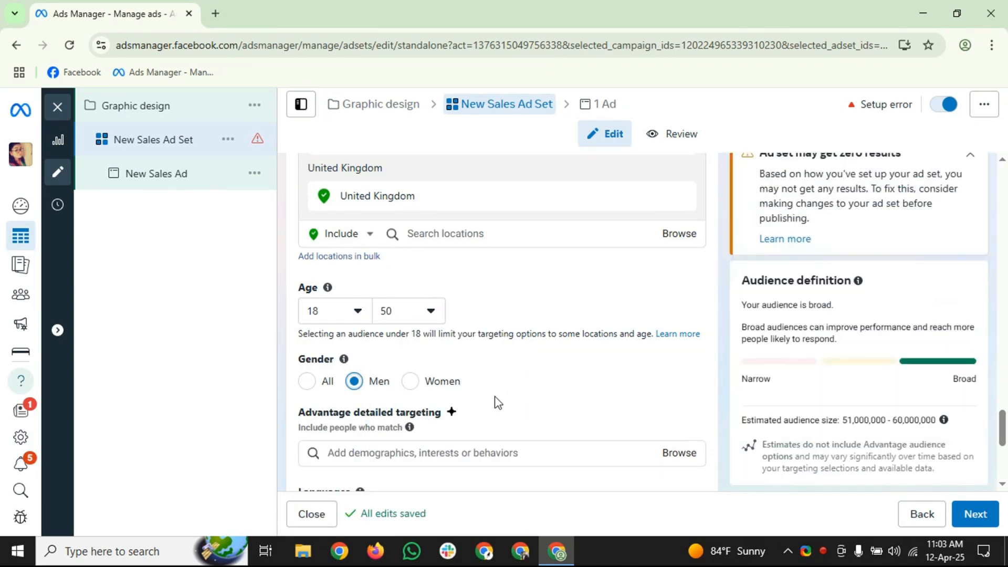
Step: Add Business Owner, Owner, Owner and CEO, and Graphic design (visual art) to the audience's detailed targeting
{"action": "scroll", "coordinate": [497, 402], "scroll_direction": "down", "scroll_amount": 1}
{"action": "left_click", "coordinate": [450, 376]}
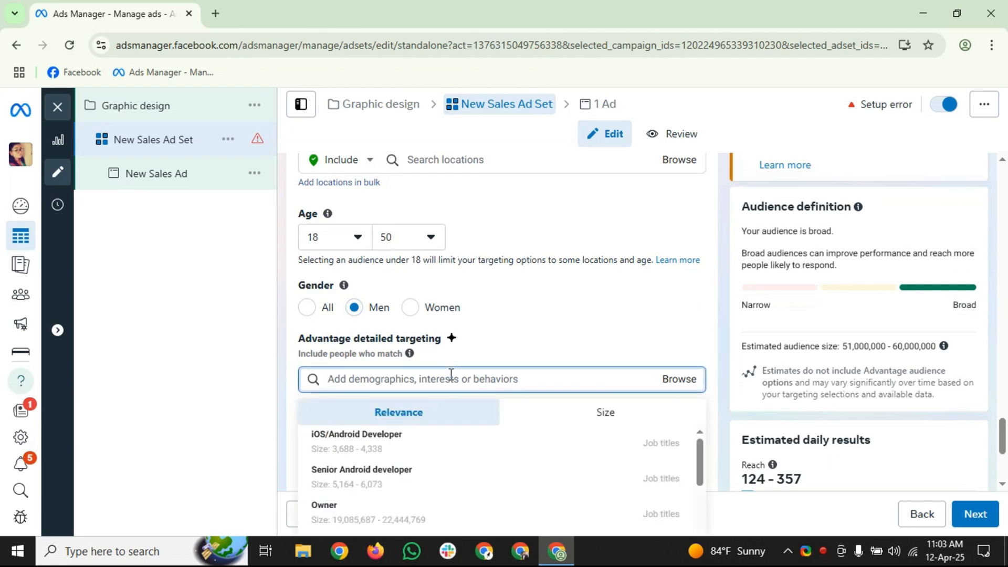
{"action": "scroll", "coordinate": [542, 360], "scroll_direction": "down", "scroll_amount": 1}
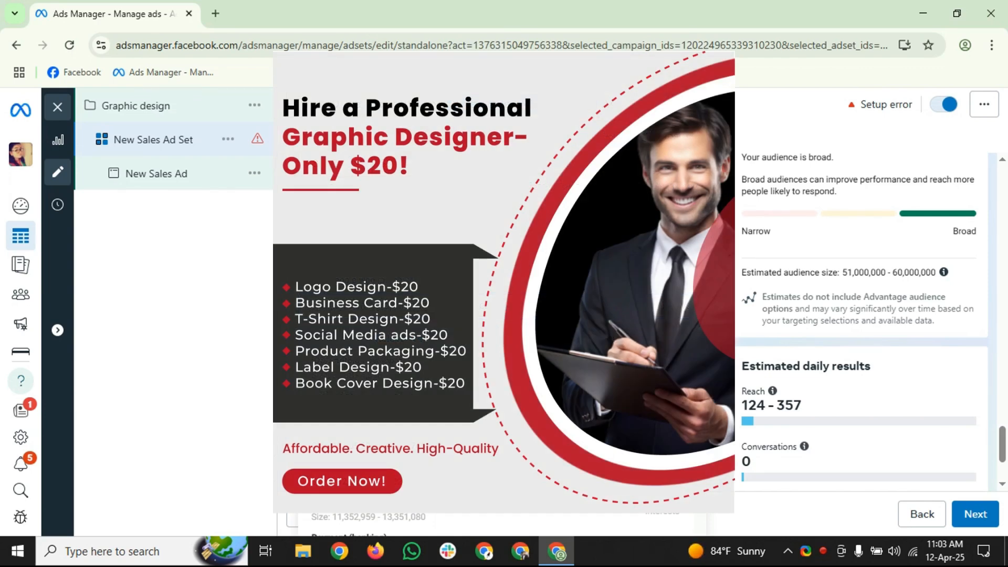
{"action": "type", "text": "busines"}
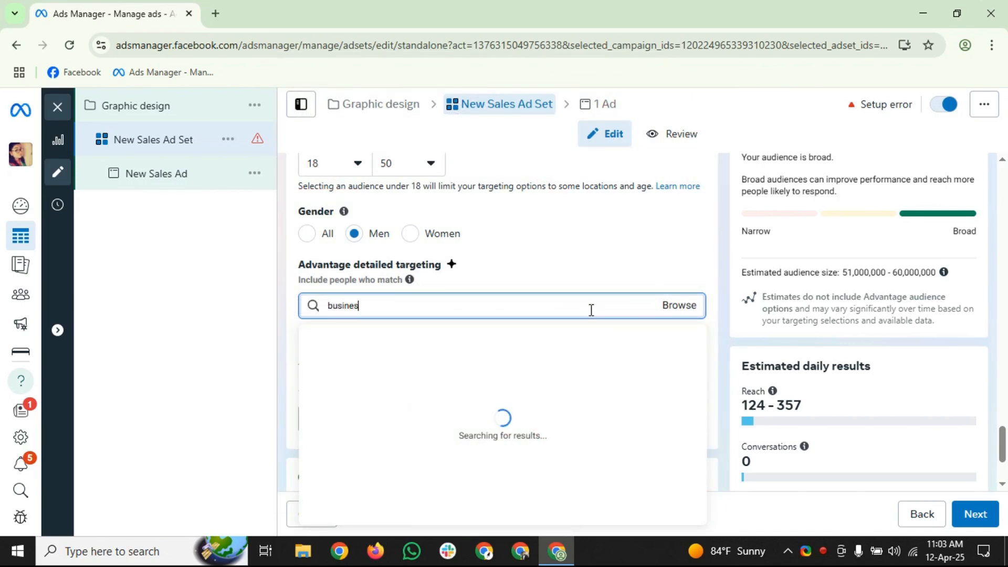
{"action": "type", "text": "s owner"}
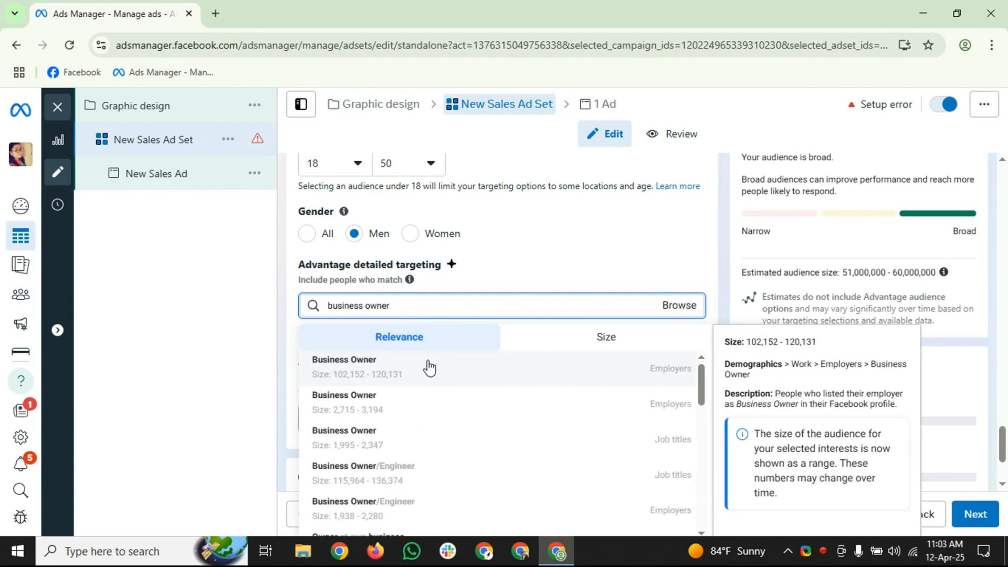
{"action": "left_click", "coordinate": [429, 367]}
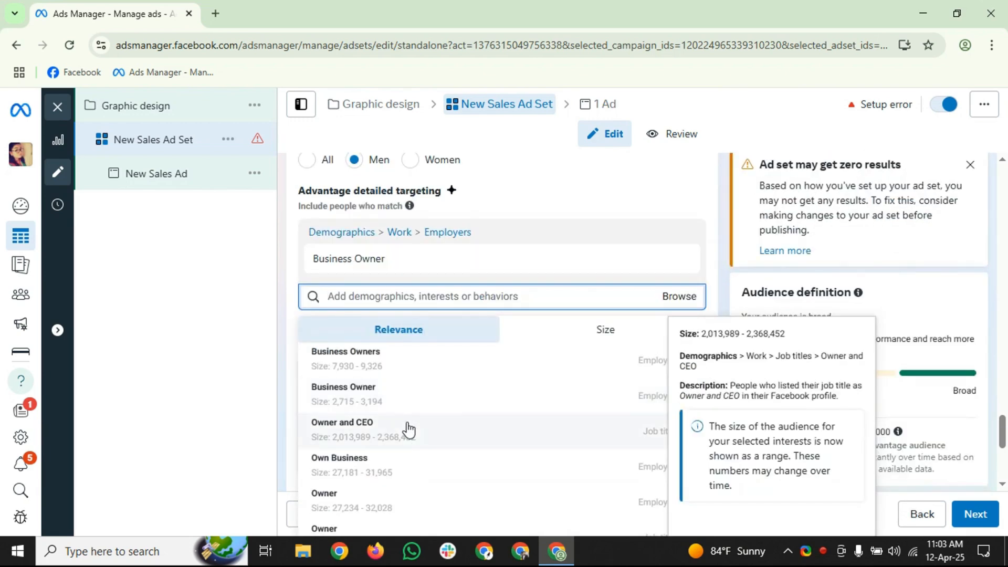
{"action": "left_click", "coordinate": [408, 429]}
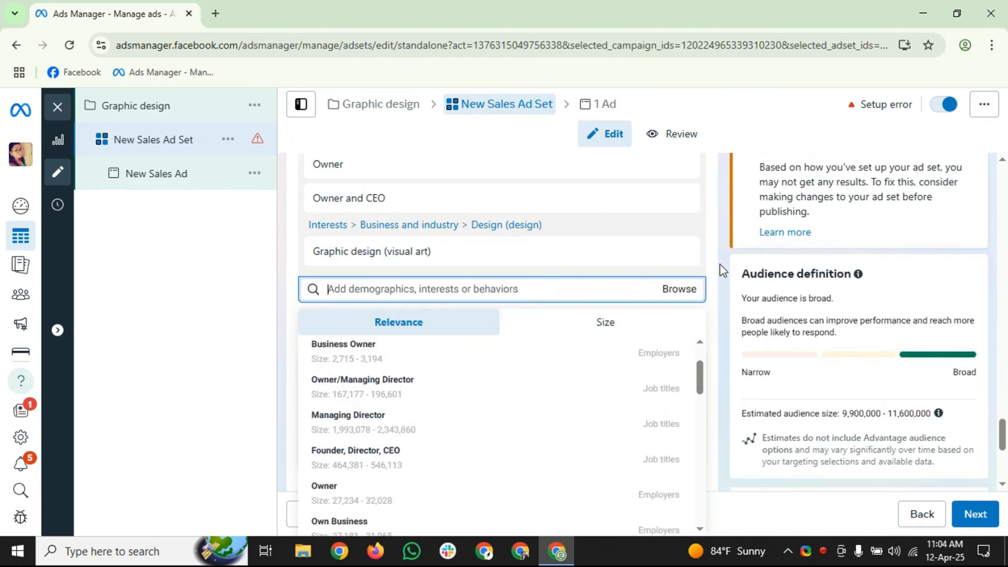
{"action": "left_click", "coordinate": [719, 264]}
Step: Change the ad set to manual placements and deselect the Audience Network platform
{"action": "scroll", "coordinate": [569, 387], "scroll_direction": "down", "scroll_amount": 1}
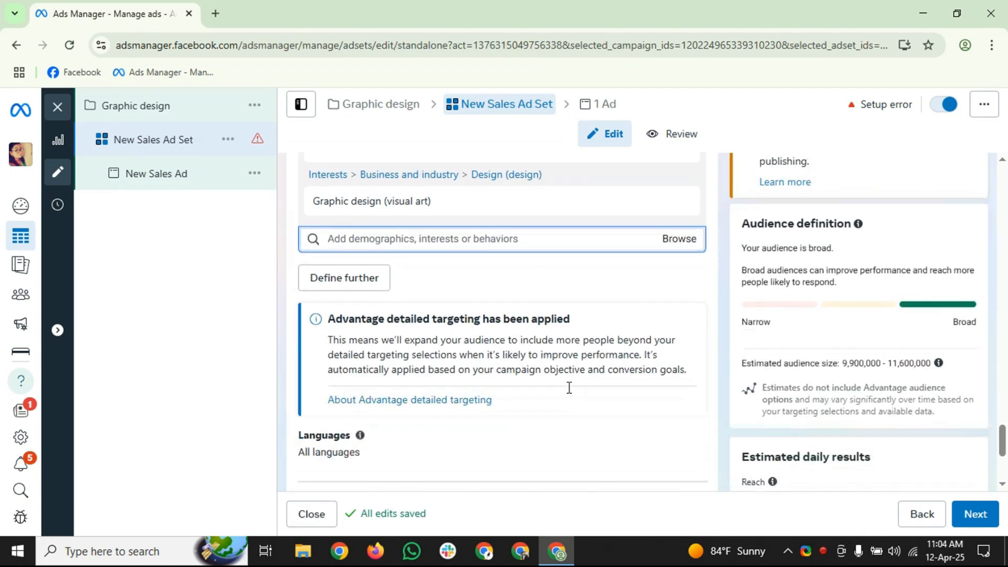
{"action": "scroll", "coordinate": [569, 387], "scroll_direction": "down", "scroll_amount": 3}
{"action": "scroll", "coordinate": [571, 394], "scroll_direction": "down", "scroll_amount": 1}
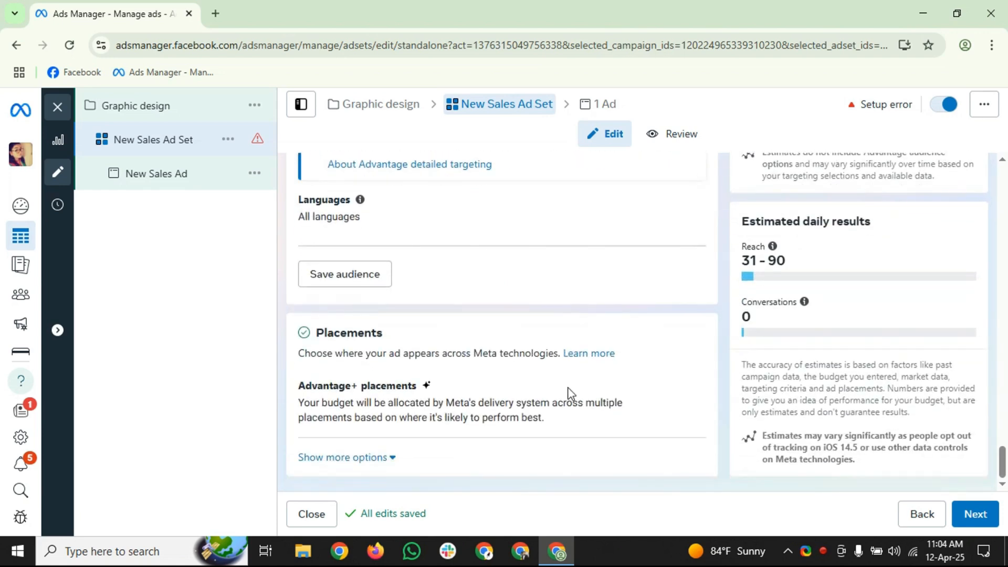
{"action": "left_click", "coordinate": [687, 387]}
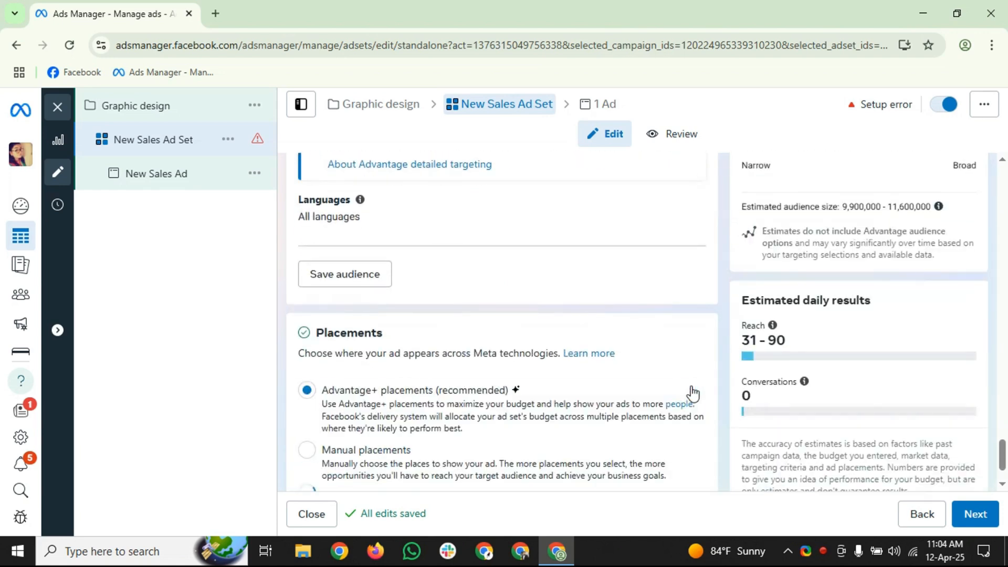
{"action": "scroll", "coordinate": [558, 400], "scroll_direction": "down", "scroll_amount": 1}
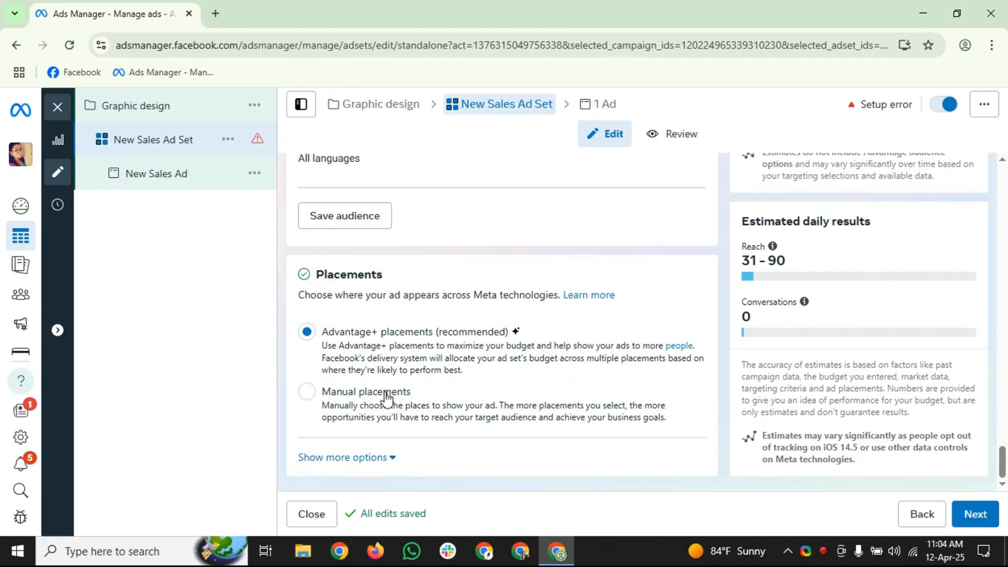
{"action": "left_click", "coordinate": [413, 403]}
{"action": "scroll", "coordinate": [499, 394], "scroll_direction": "down", "scroll_amount": 4}
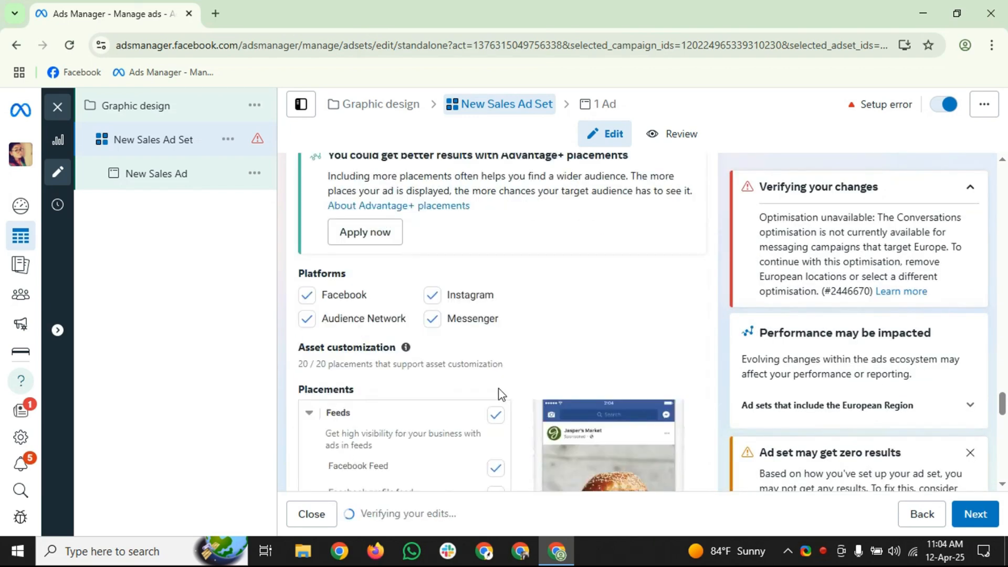
{"action": "left_click", "coordinate": [306, 319]}
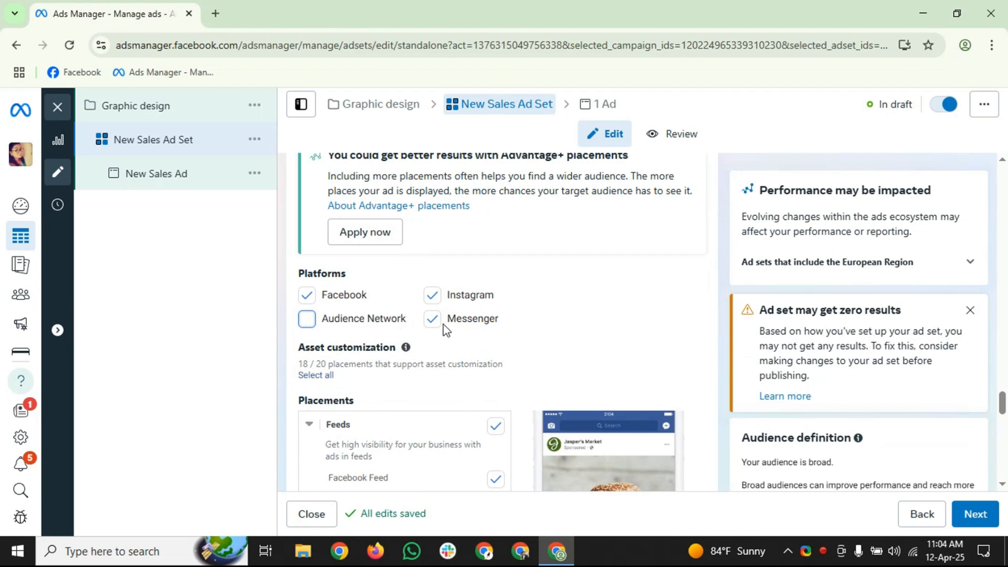
Step: Deselect the Facebook profile feed, Instagram profile feed, Facebook in-stream videos and Ads on Facebook Reels placements
{"action": "scroll", "coordinate": [438, 325], "scroll_direction": "down", "scroll_amount": 1}
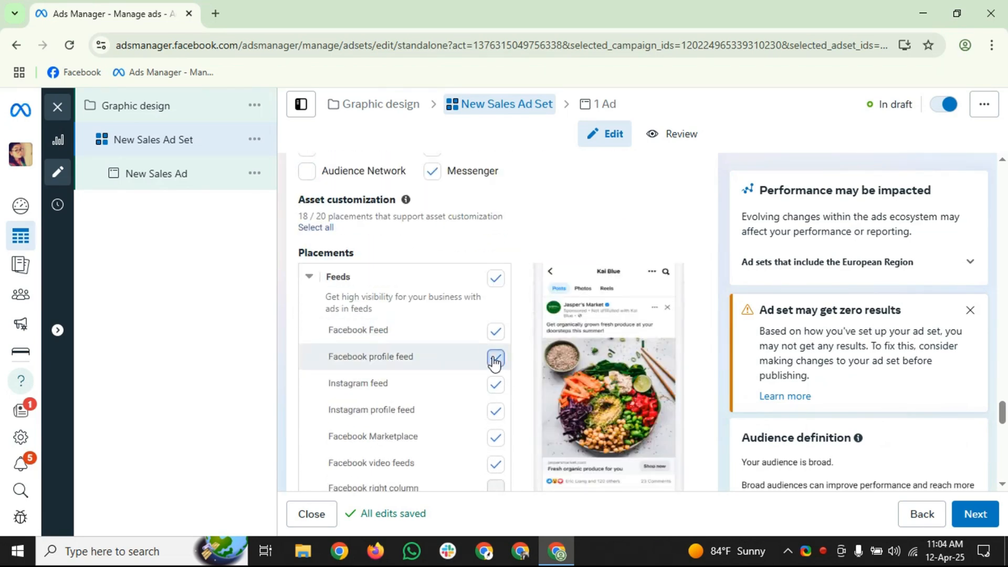
{"action": "left_click", "coordinate": [495, 359]}
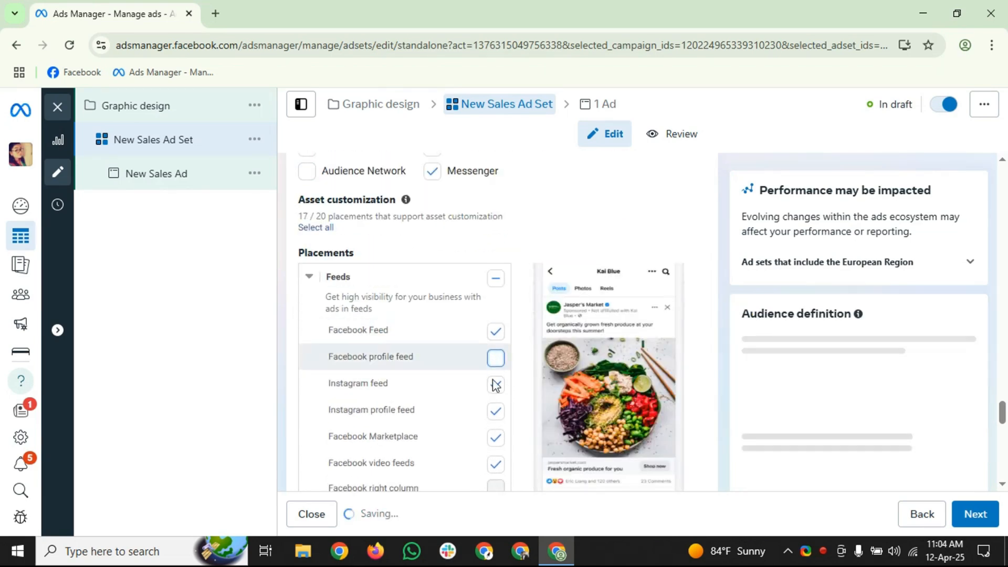
{"action": "left_click", "coordinate": [497, 412]}
{"action": "scroll", "coordinate": [499, 399], "scroll_direction": "down", "scroll_amount": 2}
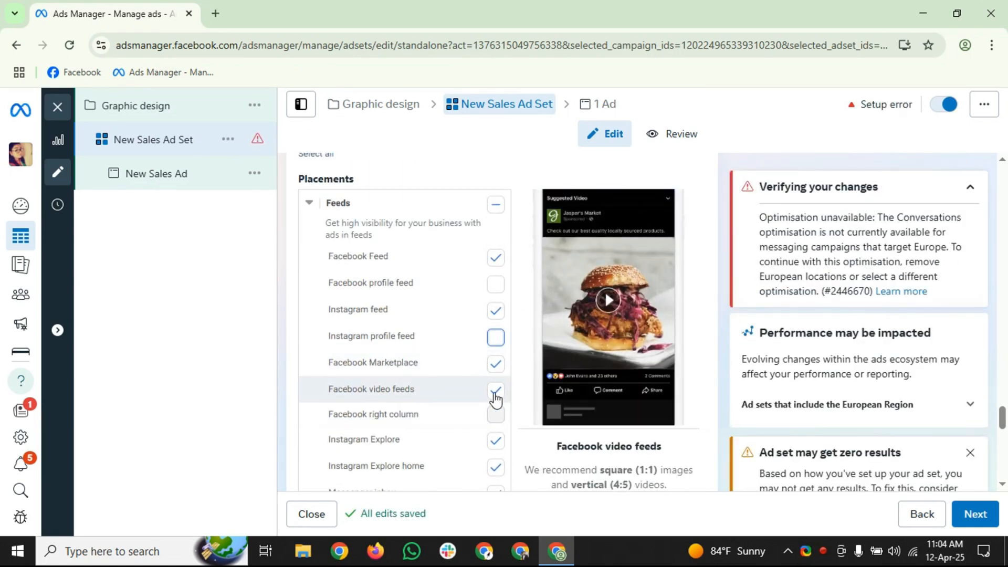
{"action": "scroll", "coordinate": [496, 396], "scroll_direction": "down", "scroll_amount": 8}
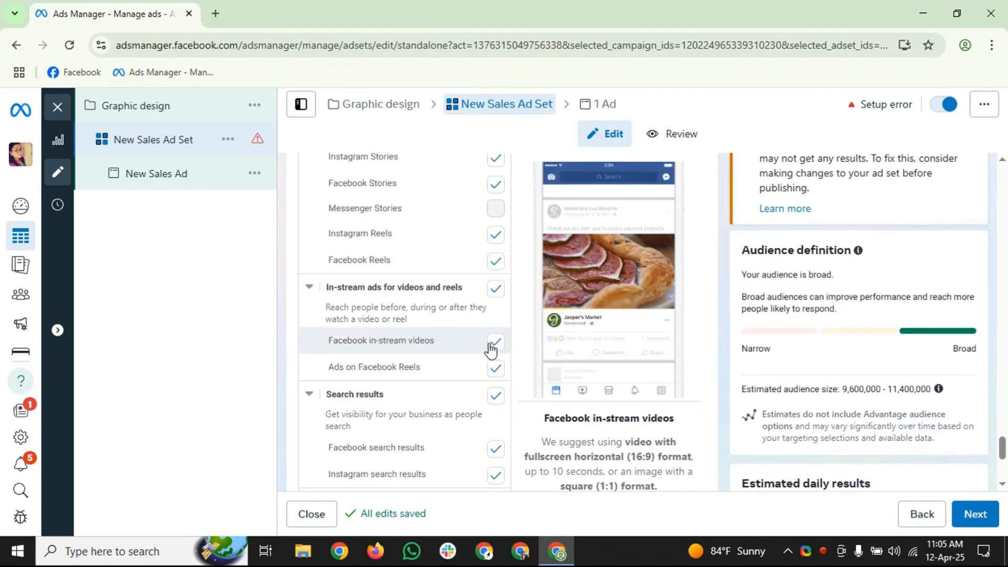
{"action": "left_click", "coordinate": [495, 347]}
{"action": "left_click", "coordinate": [495, 374]}
{"action": "scroll", "coordinate": [473, 376], "scroll_direction": "down", "scroll_amount": 1}
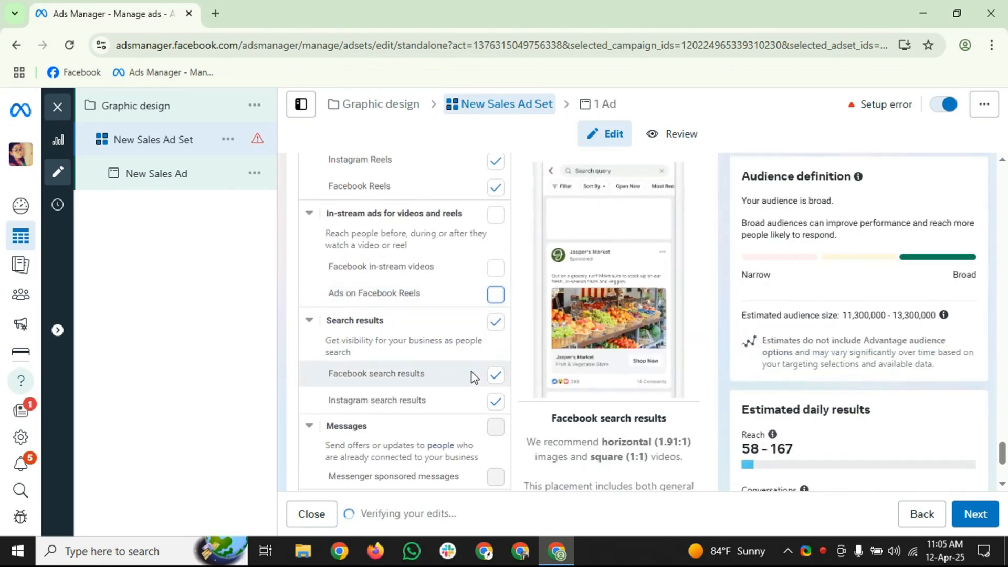
Step: Continue from the ad set to the ad settings and go to the Identity section
{"action": "scroll", "coordinate": [473, 377], "scroll_direction": "down", "scroll_amount": 3}
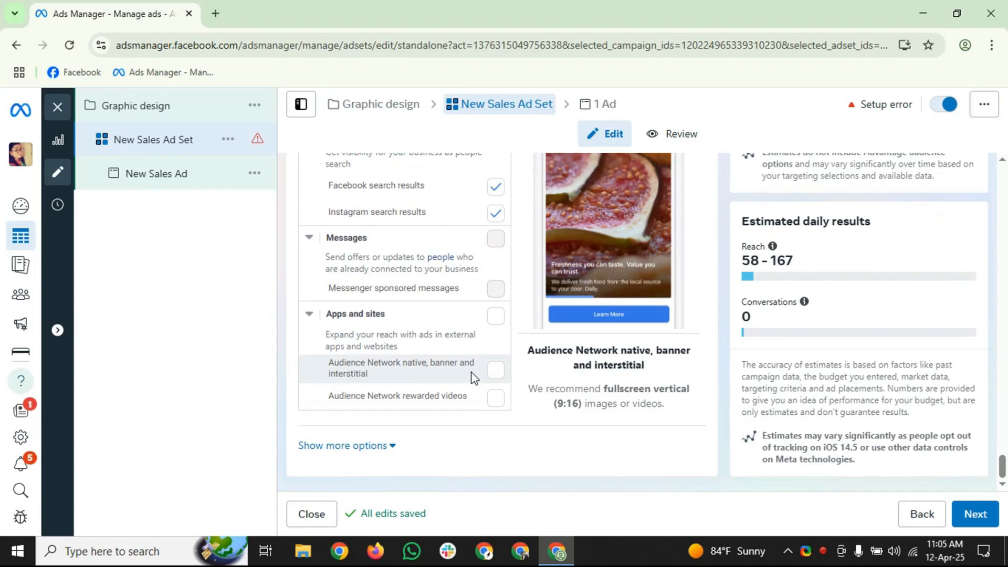
{"action": "left_click", "coordinate": [963, 513]}
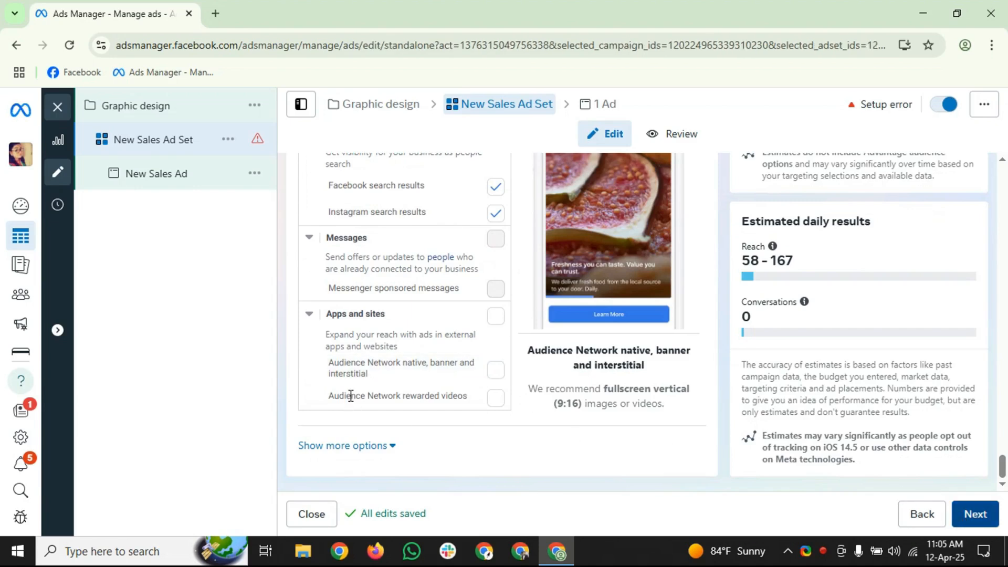
{"action": "scroll", "coordinate": [405, 396], "scroll_direction": "down", "scroll_amount": 2}
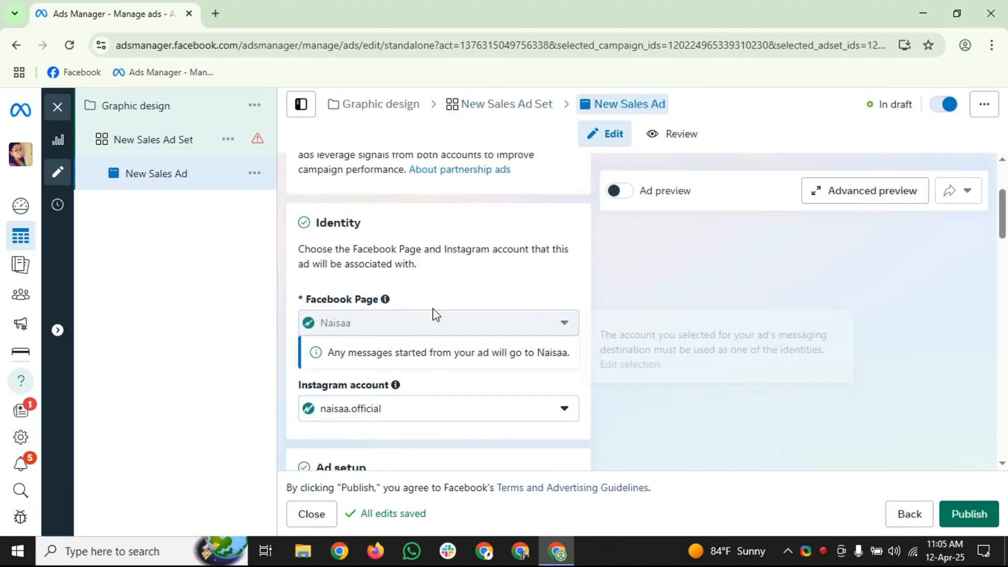
Step: Set the ad setup of the new sales ad to use an existing post
{"action": "scroll", "coordinate": [433, 315], "scroll_direction": "down", "scroll_amount": 4}
{"action": "left_click", "coordinate": [409, 284]}
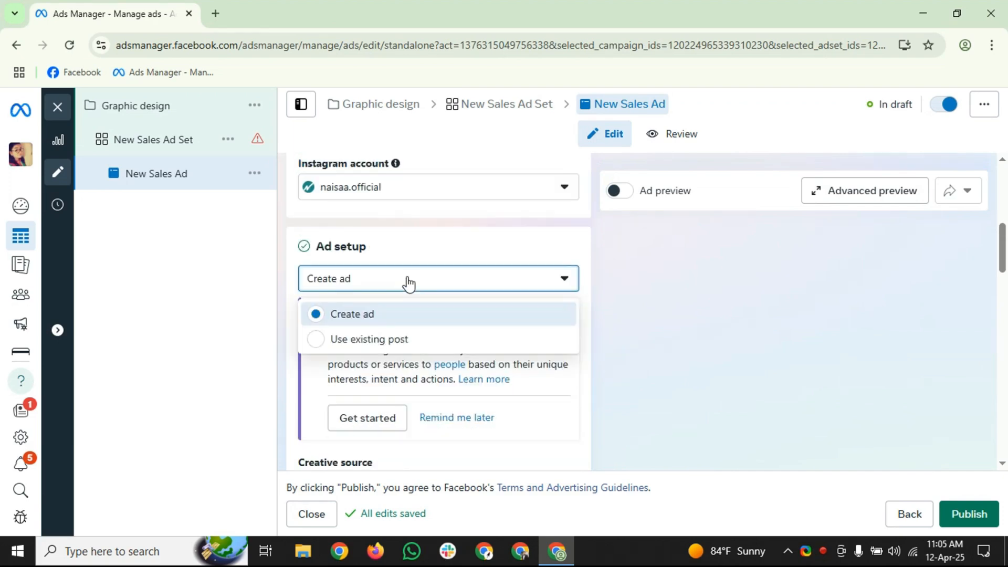
{"action": "left_click", "coordinate": [356, 340]}
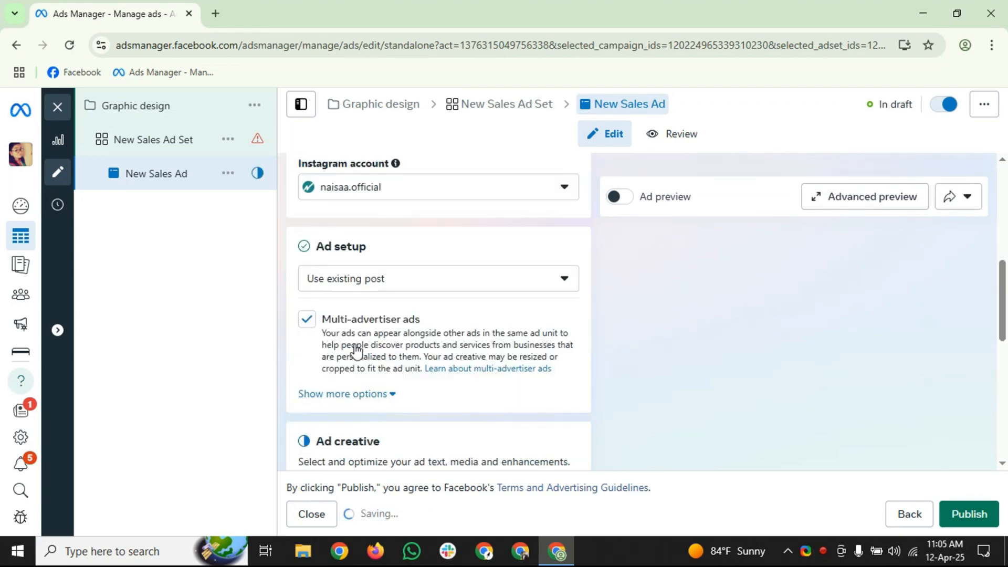
Step: Open the post selection for the ad creative and look through the published Facebook and Instagram posts
{"action": "scroll", "coordinate": [356, 348], "scroll_direction": "down", "scroll_amount": 3}
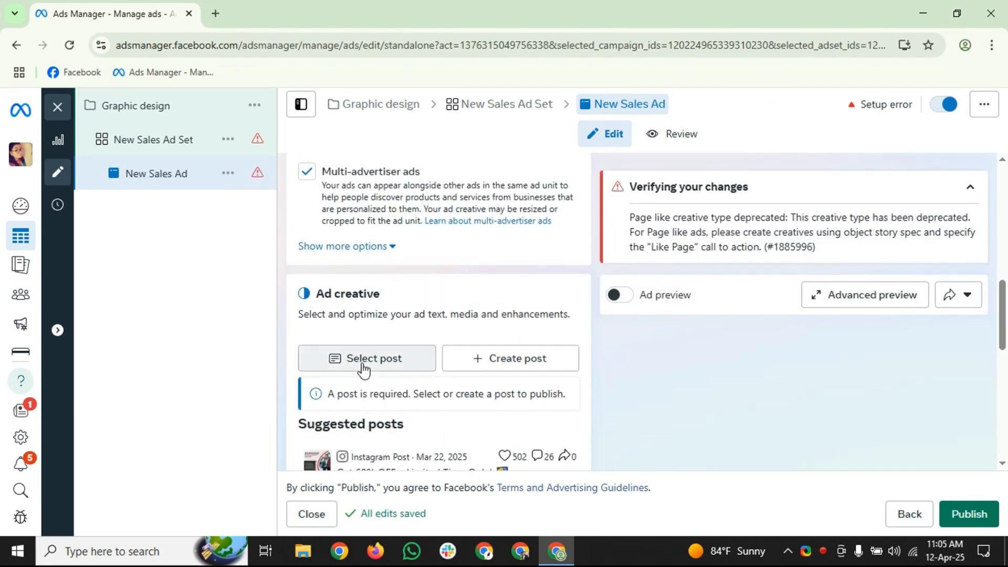
{"action": "left_click", "coordinate": [362, 359]}
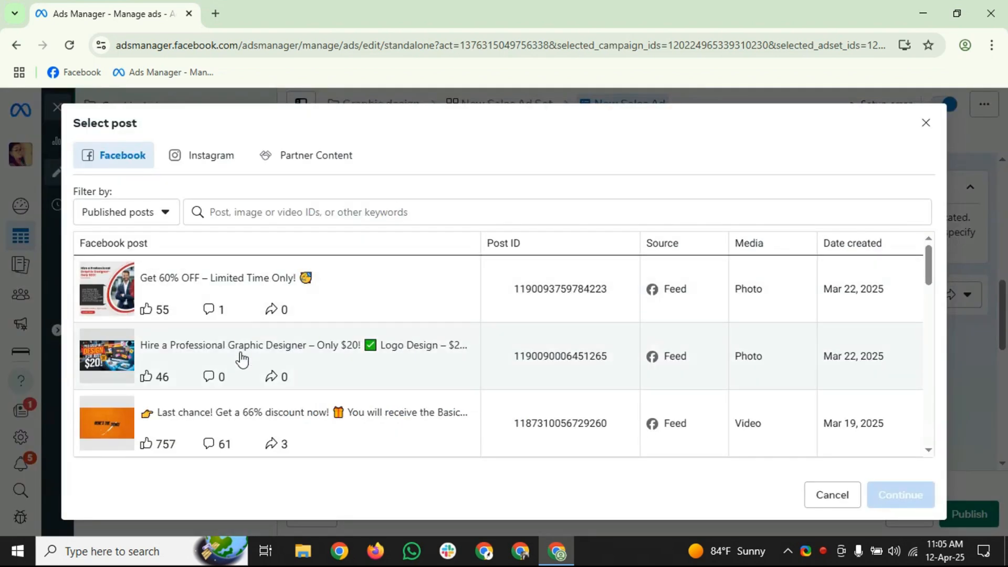
{"action": "scroll", "coordinate": [240, 370], "scroll_direction": "down", "scroll_amount": 3}
{"action": "scroll", "coordinate": [239, 370], "scroll_direction": "up", "scroll_amount": 3}
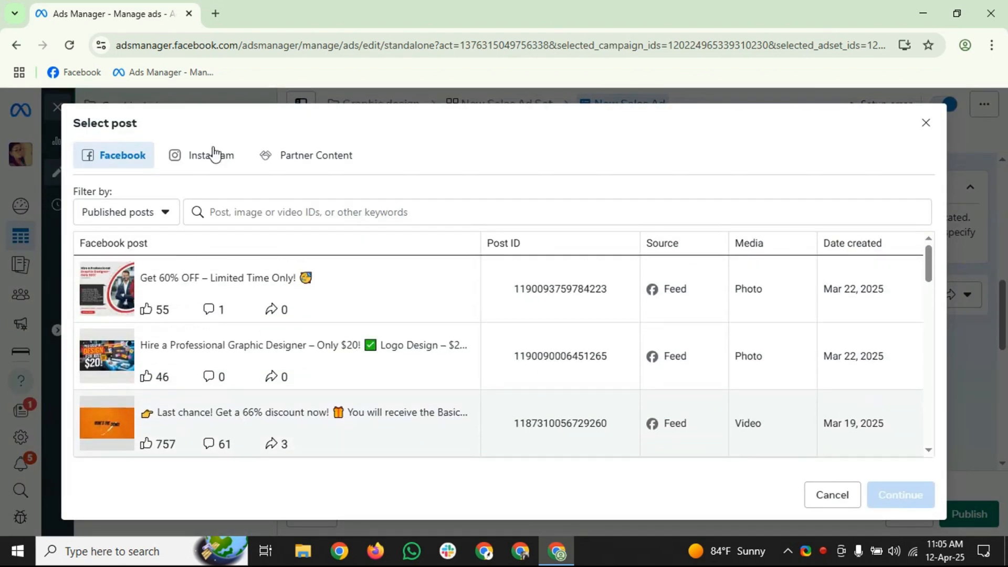
{"action": "left_click", "coordinate": [210, 154]}
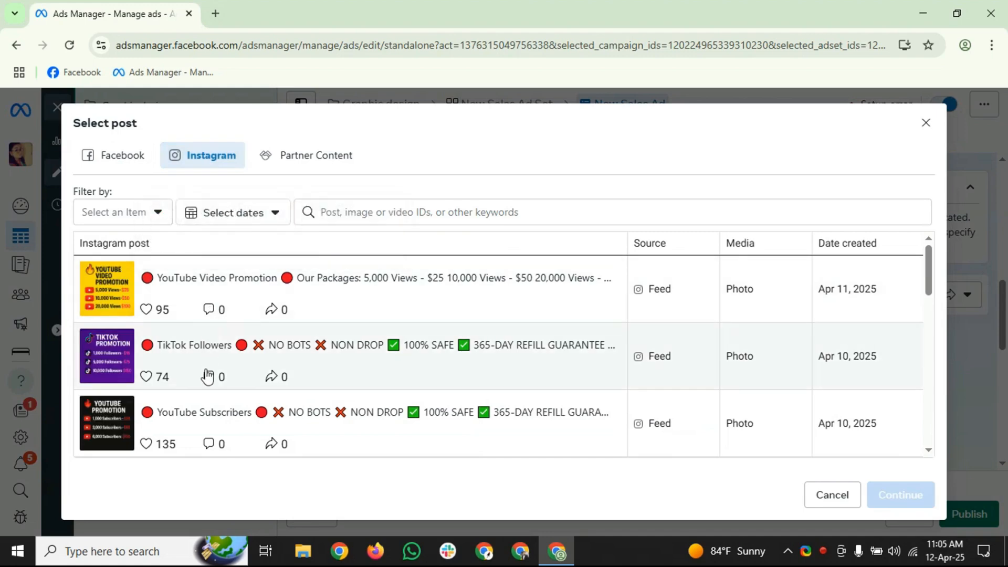
{"action": "scroll", "coordinate": [202, 383], "scroll_direction": "down", "scroll_amount": 4}
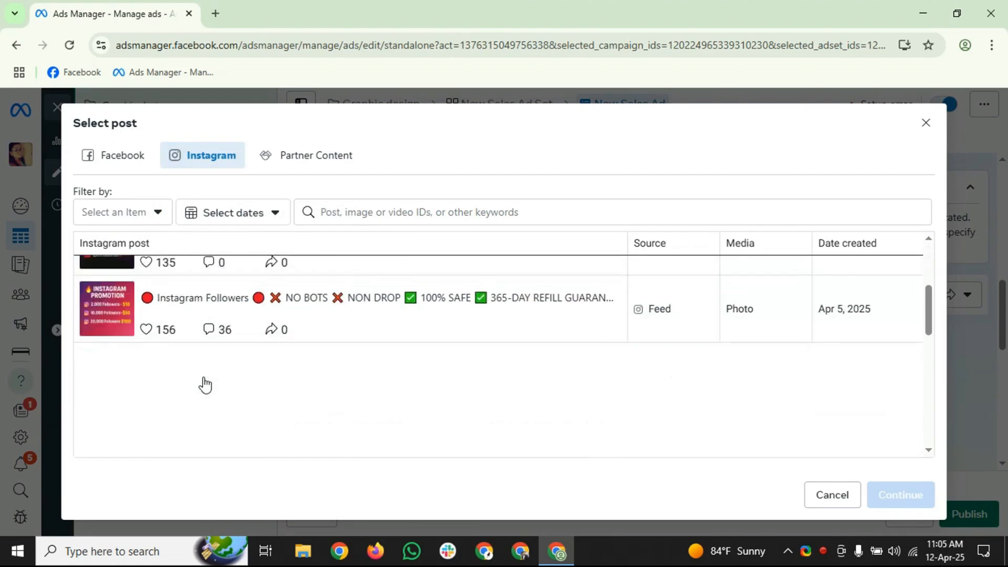
Step: Choose the Facebook post "Get 60% OFF – Limited Time Only!" as the ad creative and confirm the selection
{"action": "left_click", "coordinate": [133, 160]}
{"action": "scroll", "coordinate": [247, 367], "scroll_direction": "up", "scroll_amount": 3}
{"action": "scroll", "coordinate": [249, 366], "scroll_direction": "up", "scroll_amount": 2}
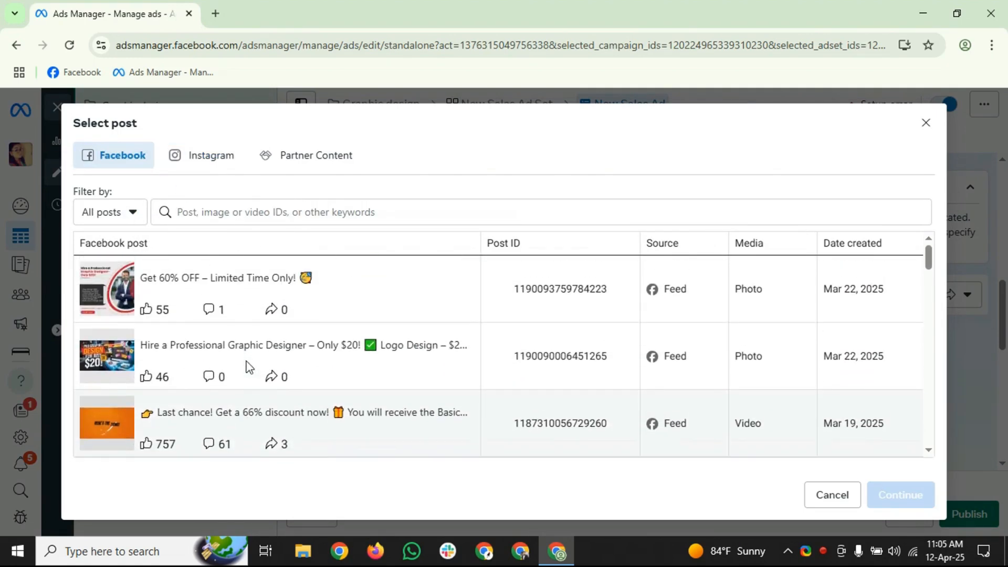
{"action": "left_click", "coordinate": [376, 289]}
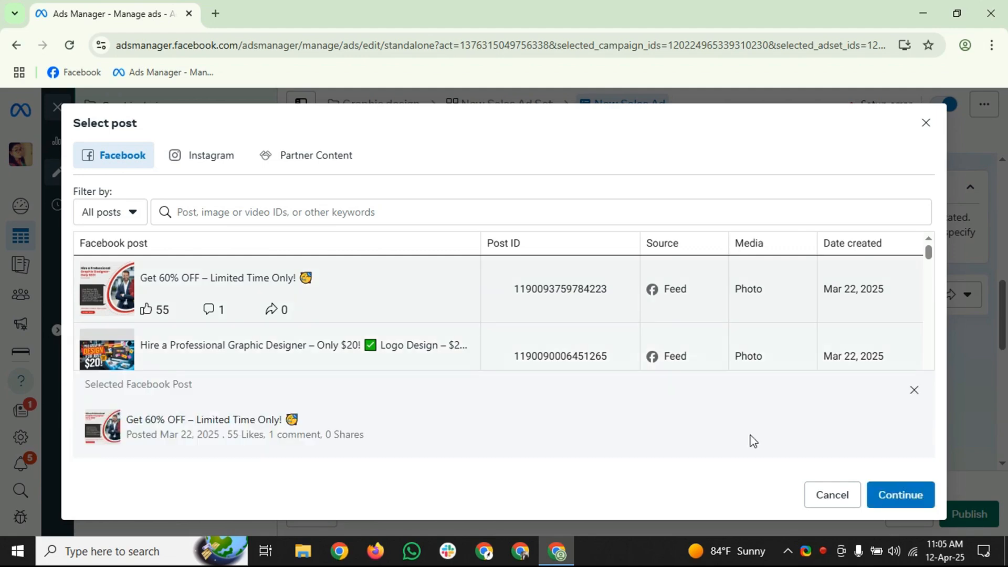
{"action": "left_click", "coordinate": [932, 502]}
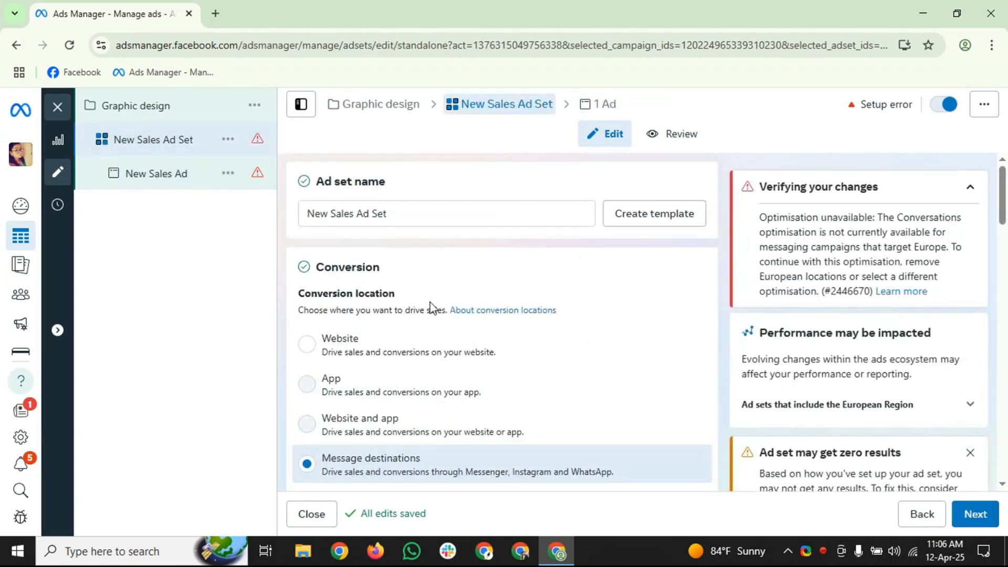
Step: Return to the New Sales Ad Set and deselect its Facebook Business Explore placement
{"action": "scroll", "coordinate": [524, 387], "scroll_direction": "down", "scroll_amount": 10}
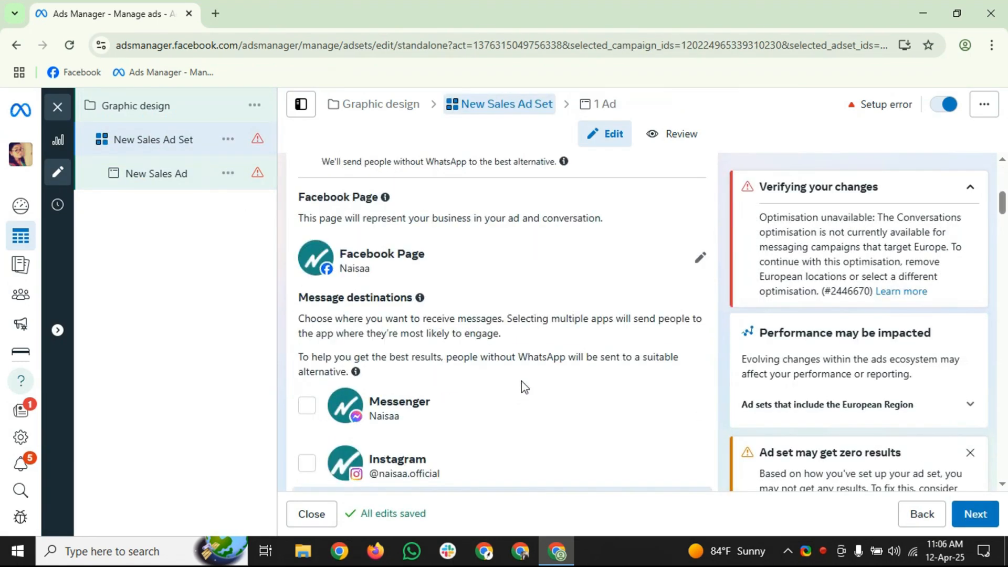
{"action": "scroll", "coordinate": [524, 387], "scroll_direction": "down", "scroll_amount": 15}
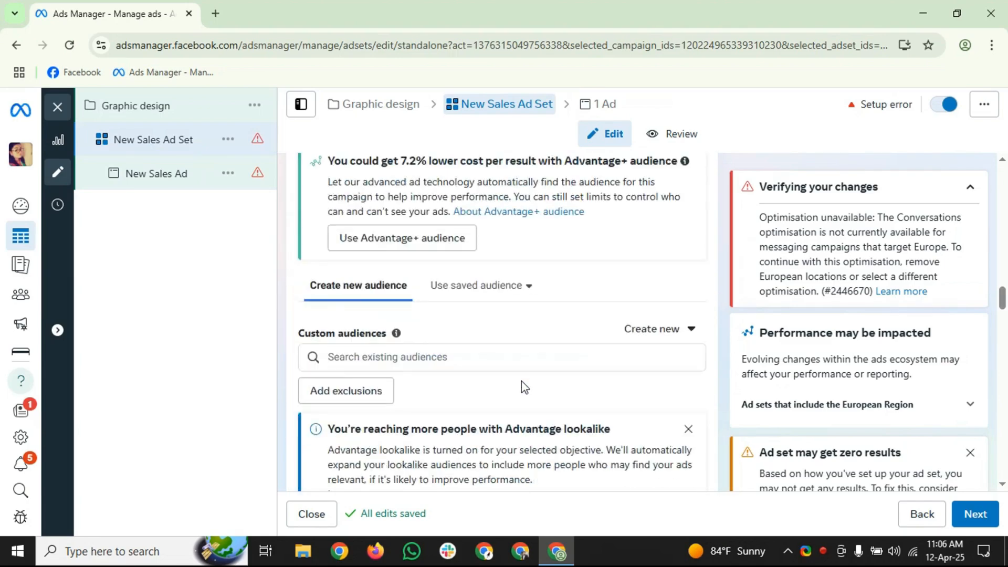
{"action": "scroll", "coordinate": [524, 387], "scroll_direction": "down", "scroll_amount": 15}
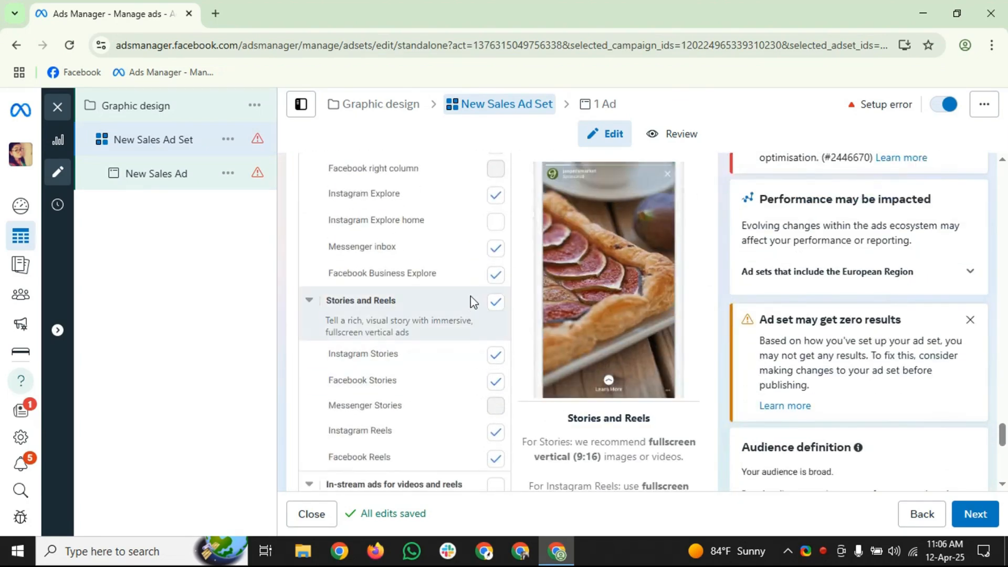
{"action": "left_click", "coordinate": [496, 274]}
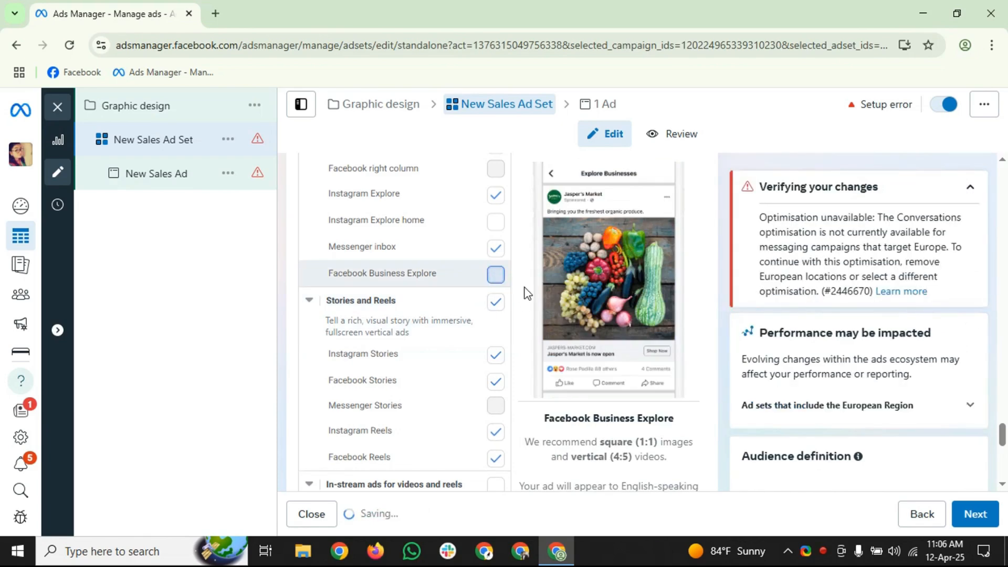
{"action": "scroll", "coordinate": [329, 225], "scroll_direction": "up", "scroll_amount": 2}
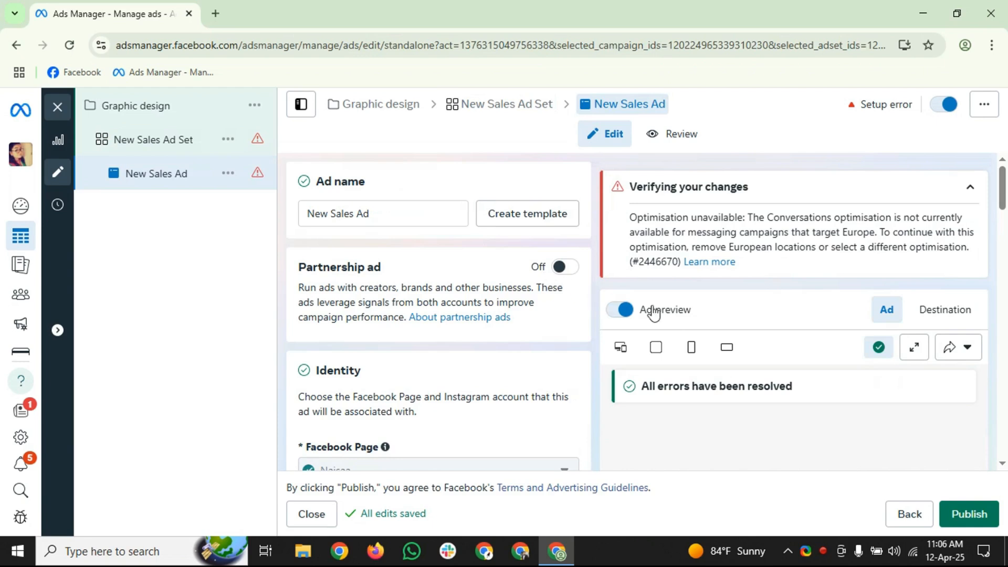
Step: Edit the ad's message template to use the pre-filled message "Hello! Can I get more info on this?" and save the template
{"action": "scroll", "coordinate": [457, 308], "scroll_direction": "down", "scroll_amount": 8}
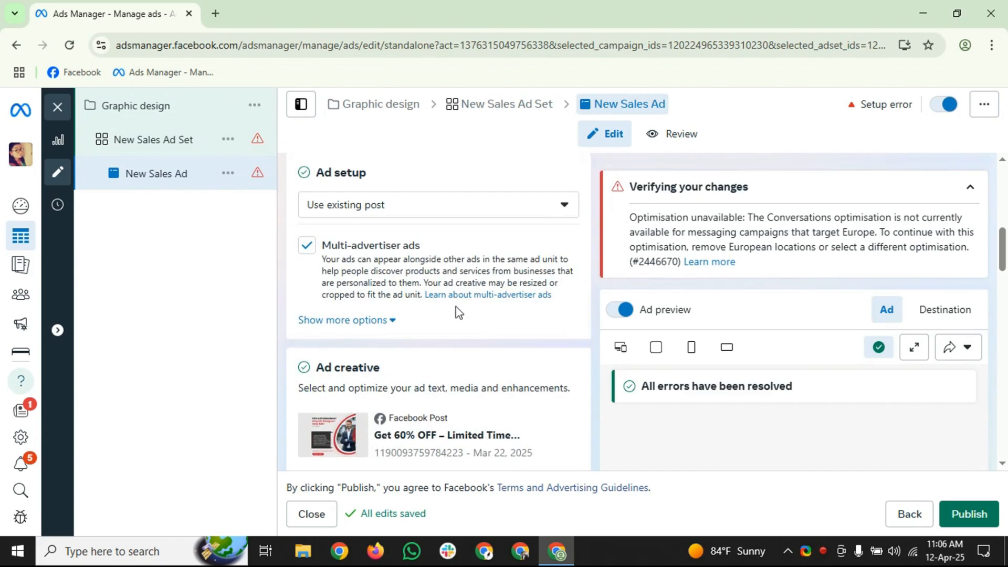
{"action": "scroll", "coordinate": [314, 225], "scroll_direction": "up", "scroll_amount": 8}
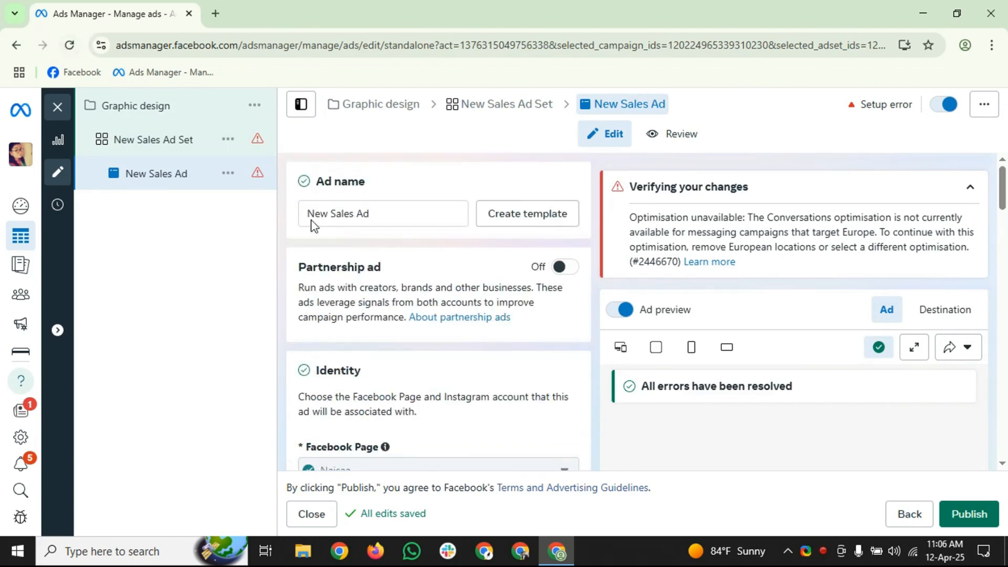
{"action": "scroll", "coordinate": [443, 317], "scroll_direction": "down", "scroll_amount": 12}
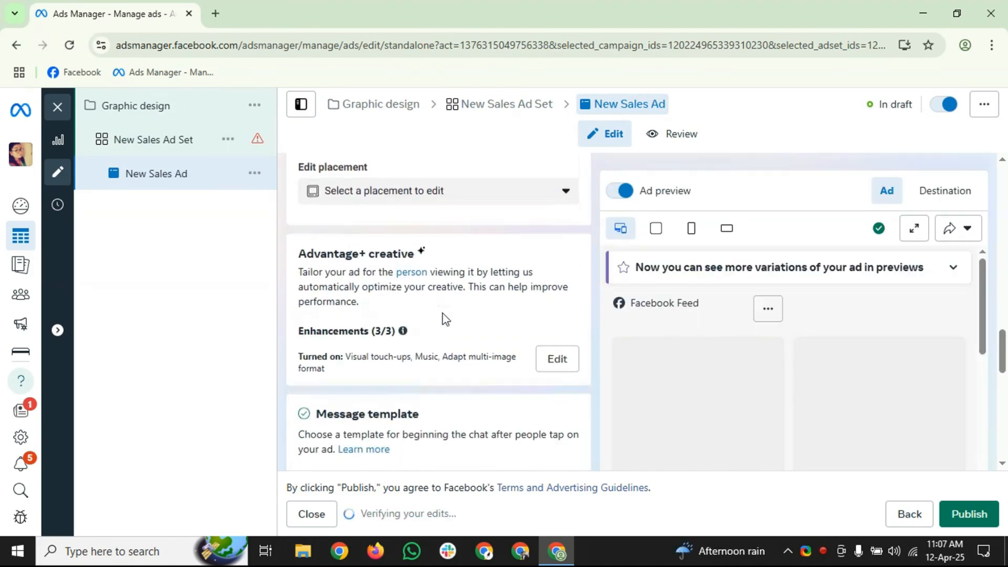
{"action": "scroll", "coordinate": [445, 319], "scroll_direction": "down", "scroll_amount": 3}
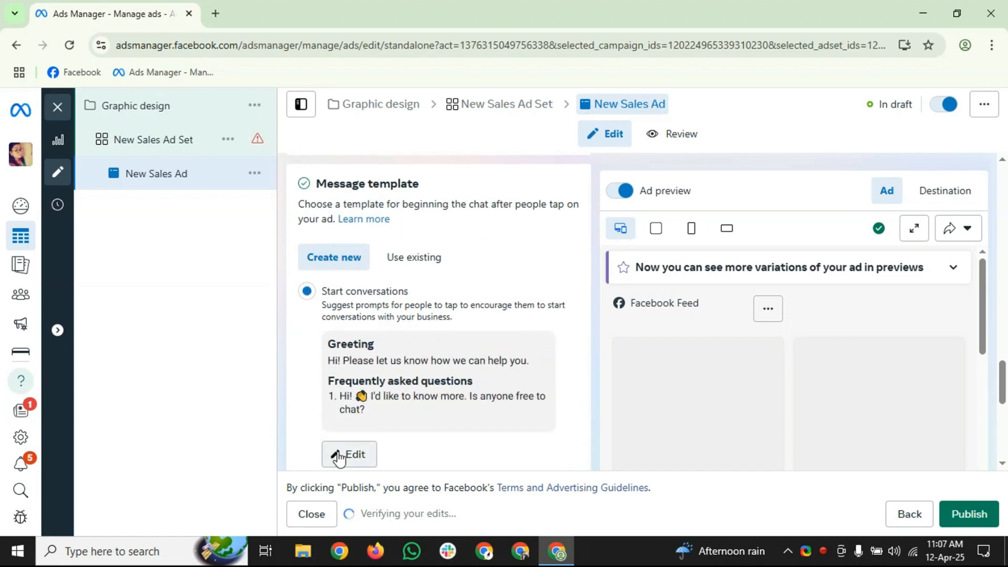
{"action": "left_click", "coordinate": [338, 456]}
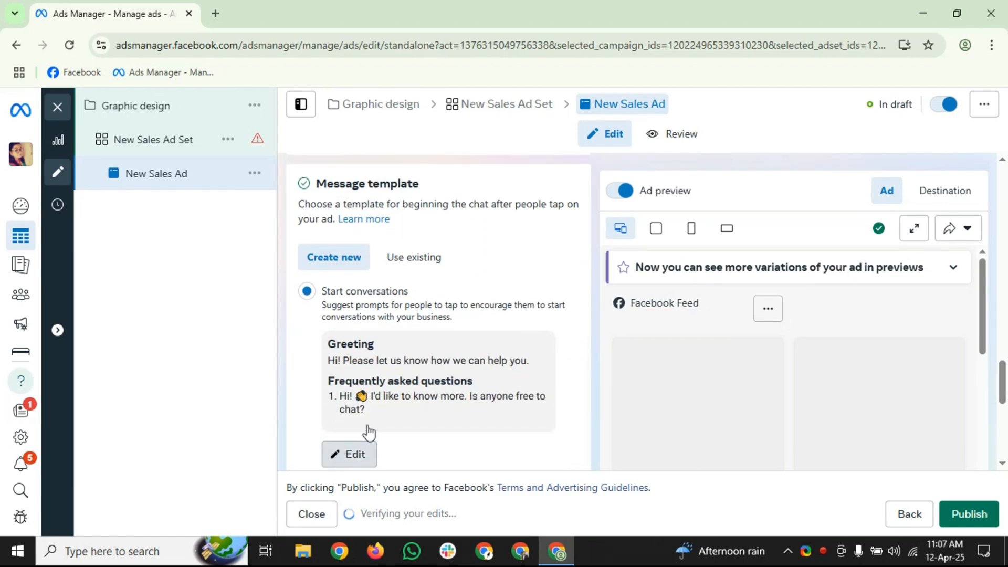
{"action": "scroll", "coordinate": [308, 348], "scroll_direction": "down", "scroll_amount": 2}
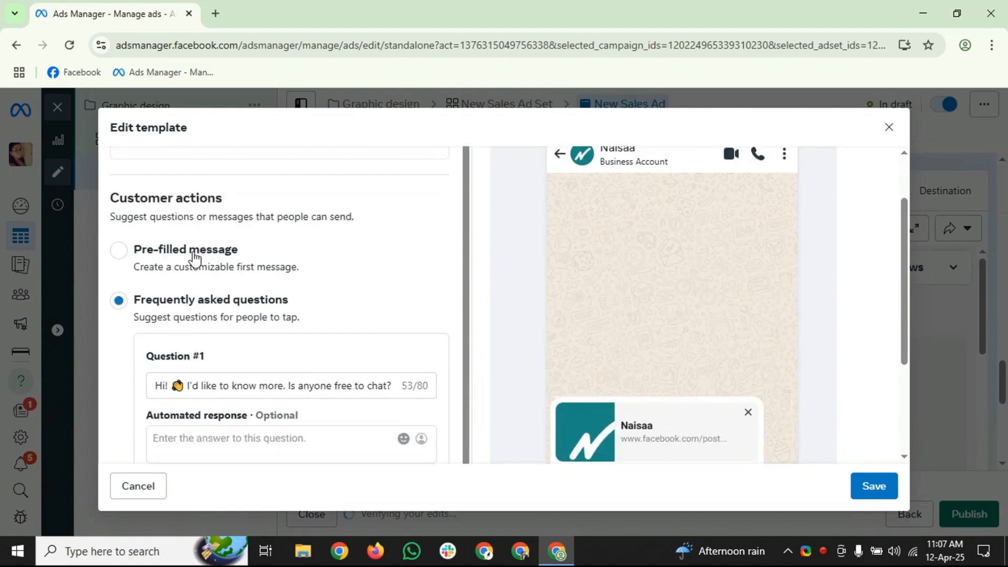
{"action": "left_click", "coordinate": [194, 257]}
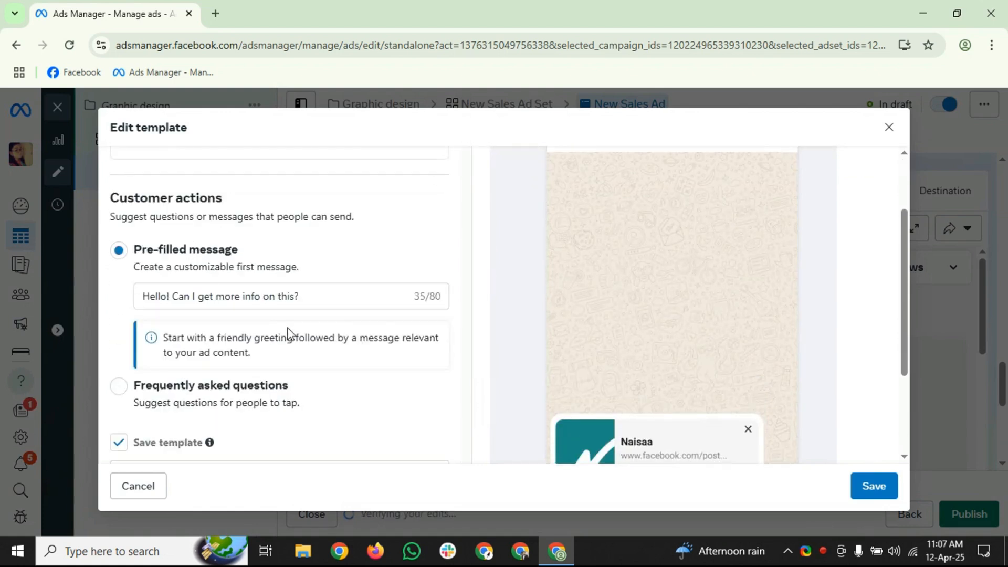
{"action": "scroll", "coordinate": [289, 332], "scroll_direction": "up", "scroll_amount": 2}
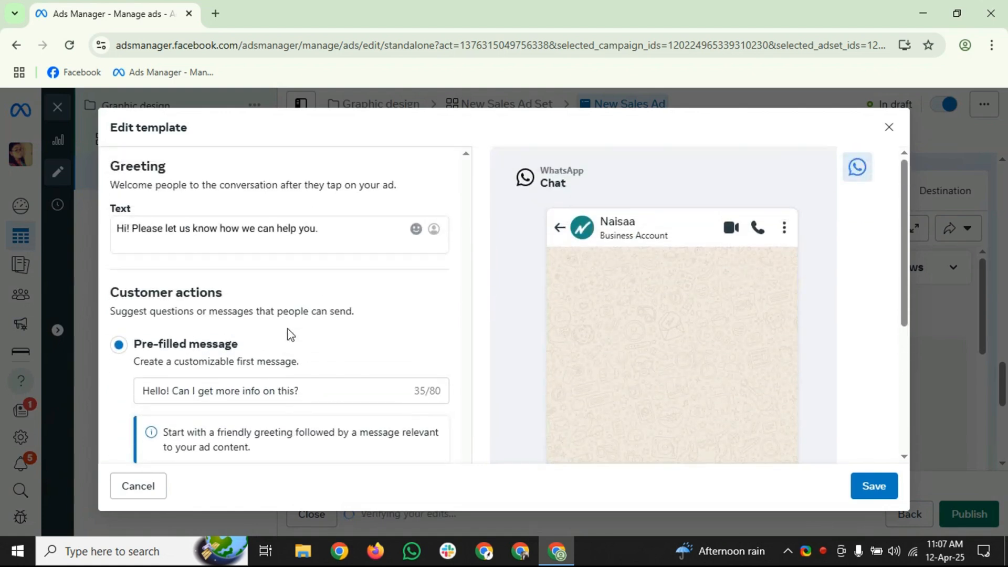
{"action": "left_click", "coordinate": [873, 486]}
Step: Check the remaining ad settings, try to publish the ad, and return to the ads list
{"action": "scroll", "coordinate": [542, 383], "scroll_direction": "down", "scroll_amount": 1}
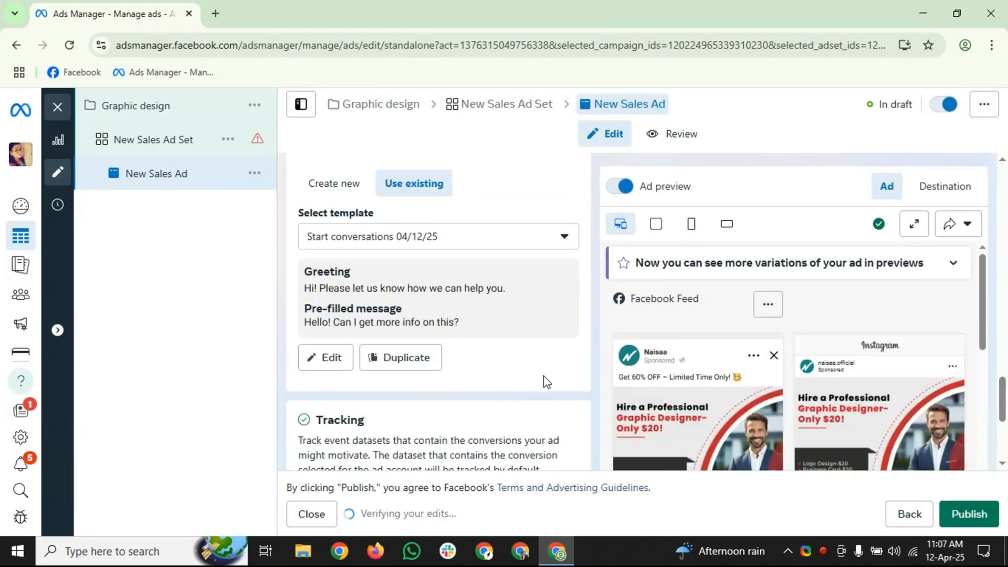
{"action": "scroll", "coordinate": [543, 381], "scroll_direction": "down", "scroll_amount": 5}
{"action": "scroll", "coordinate": [546, 380], "scroll_direction": "up", "scroll_amount": 10}
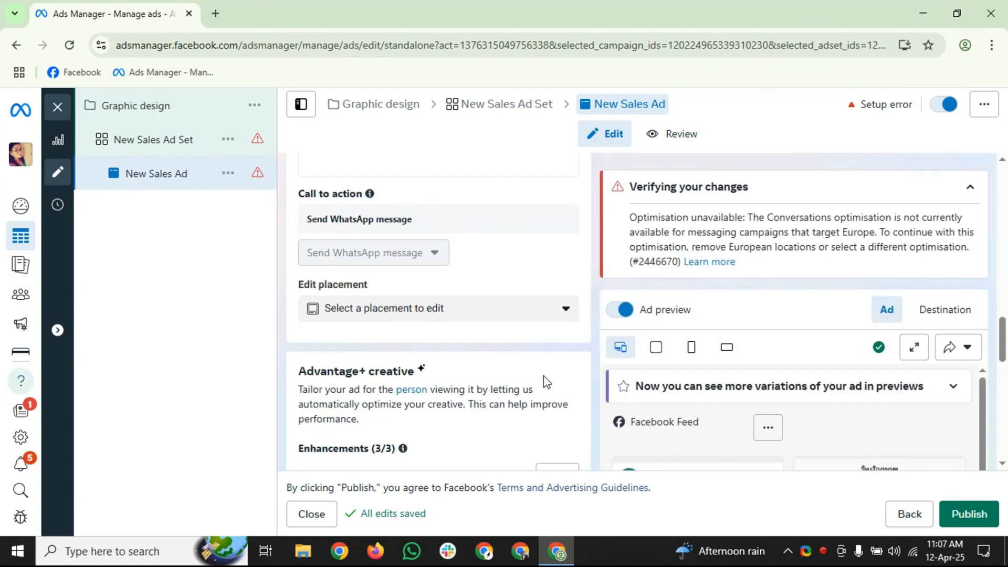
{"action": "left_click", "coordinate": [968, 511]}
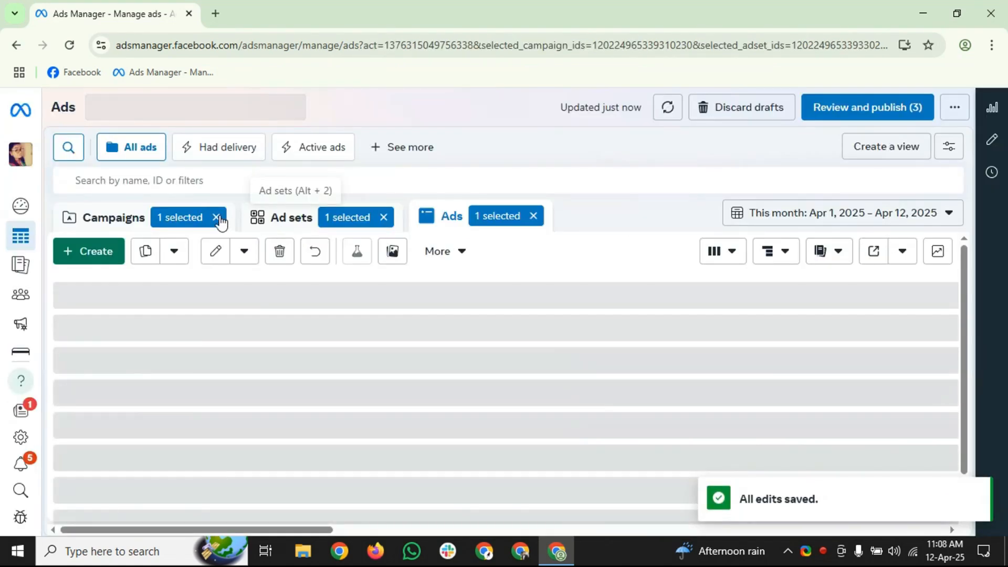
Step: Clear the campaign, ad set and ad selections and show the list of all campaigns
{"action": "left_click", "coordinate": [217, 216]}
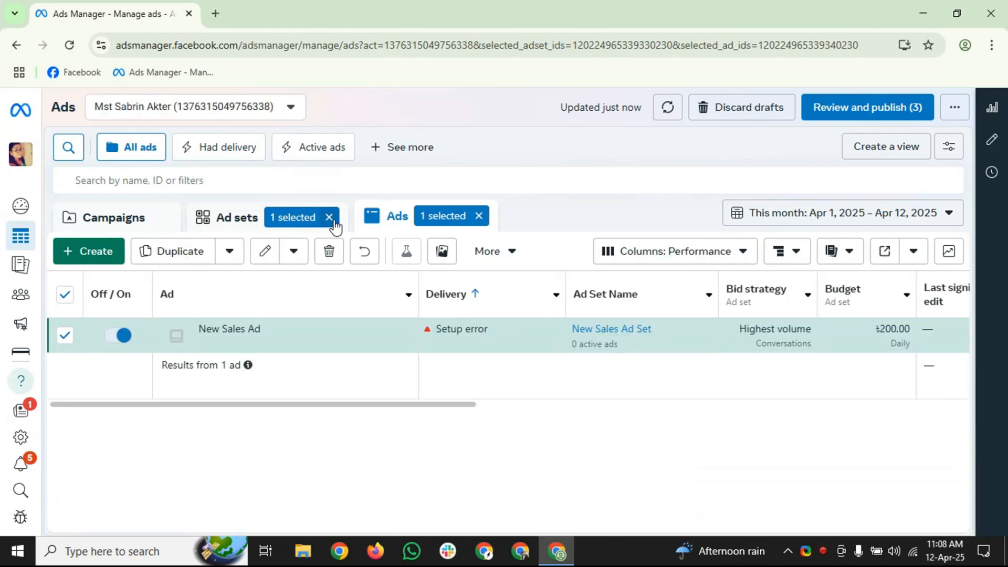
{"action": "left_click", "coordinate": [330, 218]}
{"action": "left_click", "coordinate": [445, 216]}
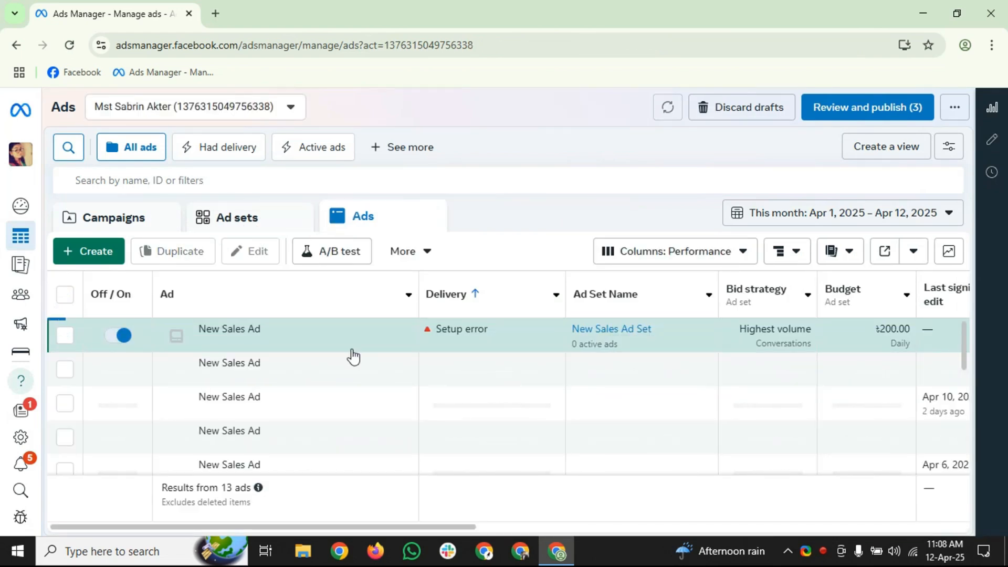
{"action": "left_click", "coordinate": [97, 220]}
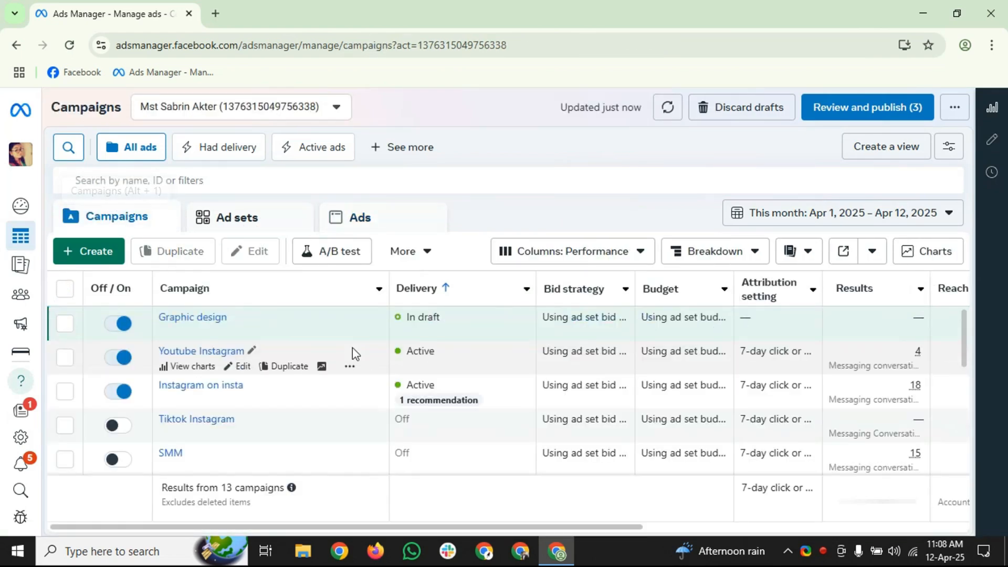